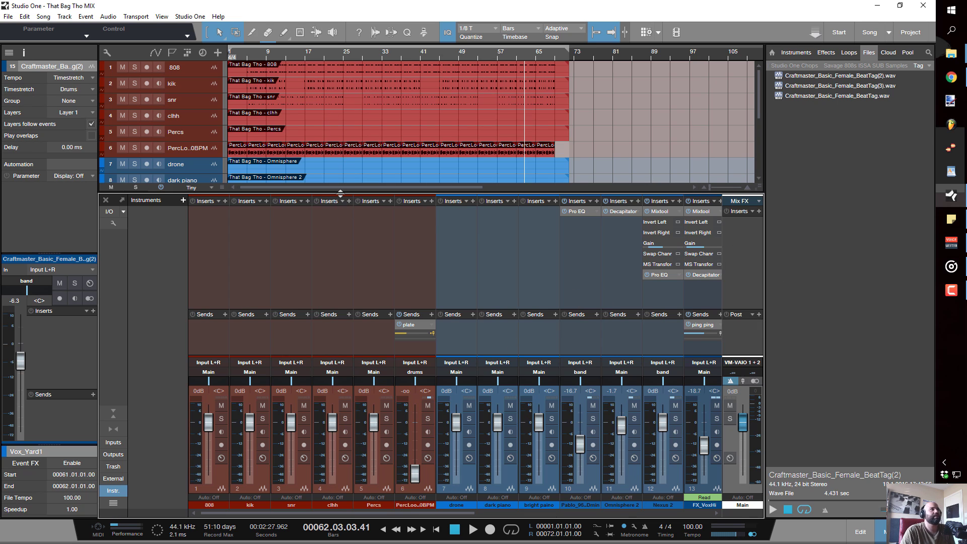
Step: Shrink the mixer's height to show all the arrangement tracks and look through the full track list
drag(340, 194, 323, 313)
scroll(306, 180, down, 1)
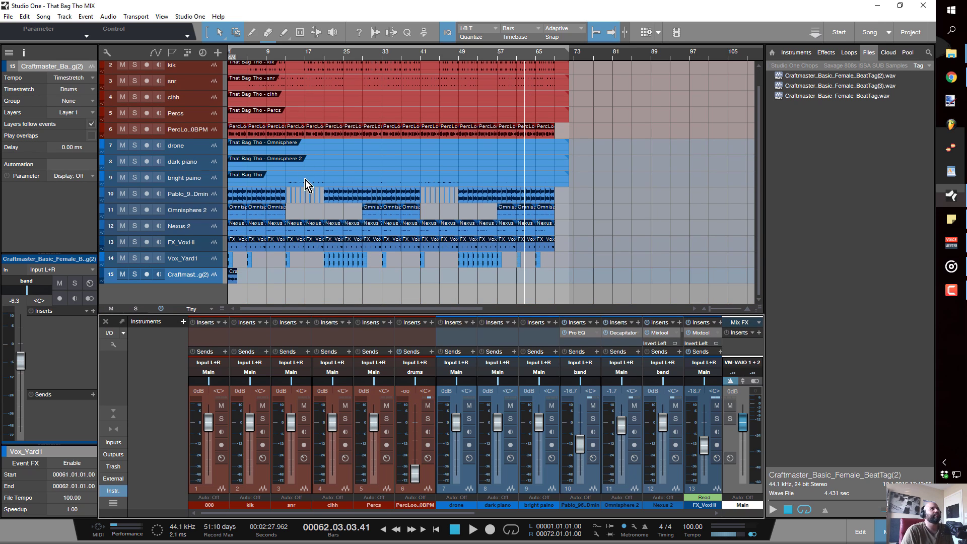
scroll(308, 181, up, 1)
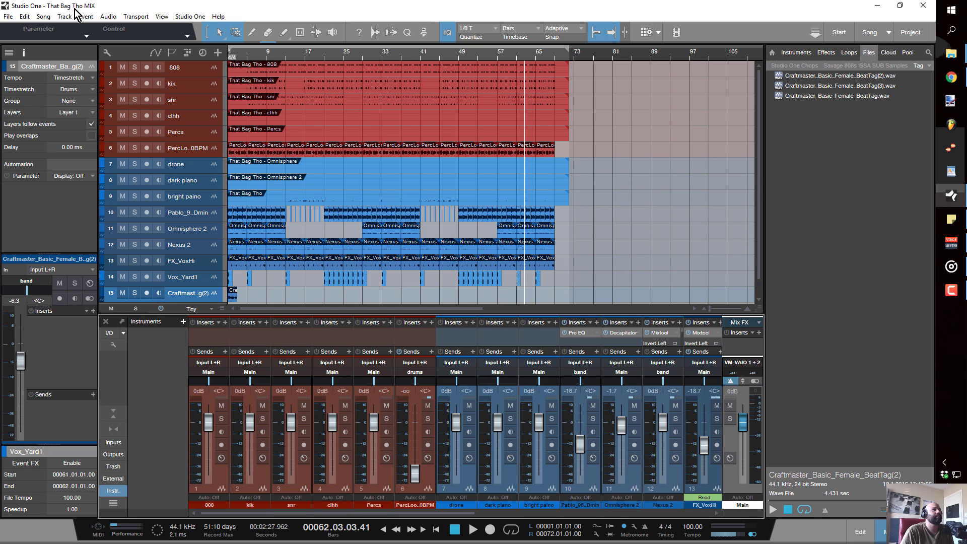
Step: Review the Export Stems settings with Tracks as the source, toggle Import to Track, and leave without exporting
click(44, 17)
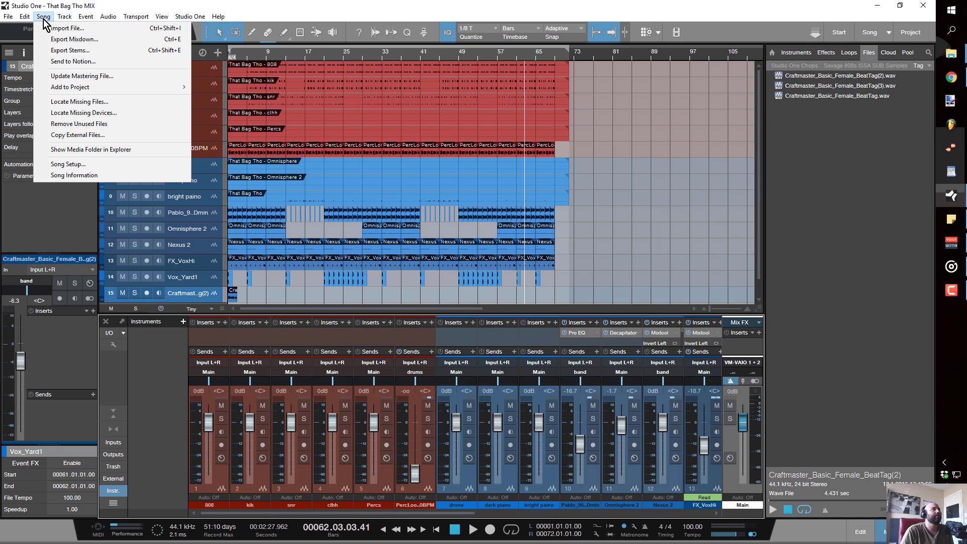
click(98, 52)
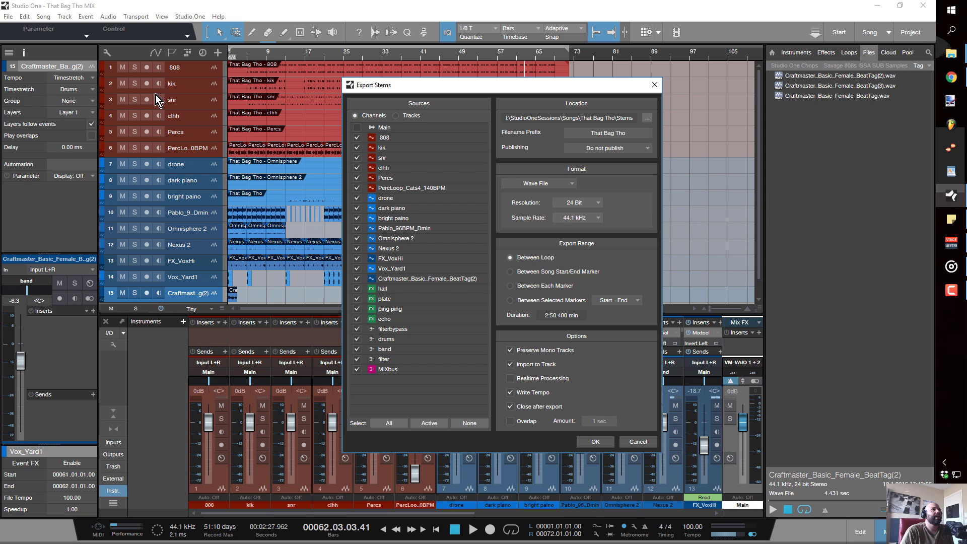
click(396, 115)
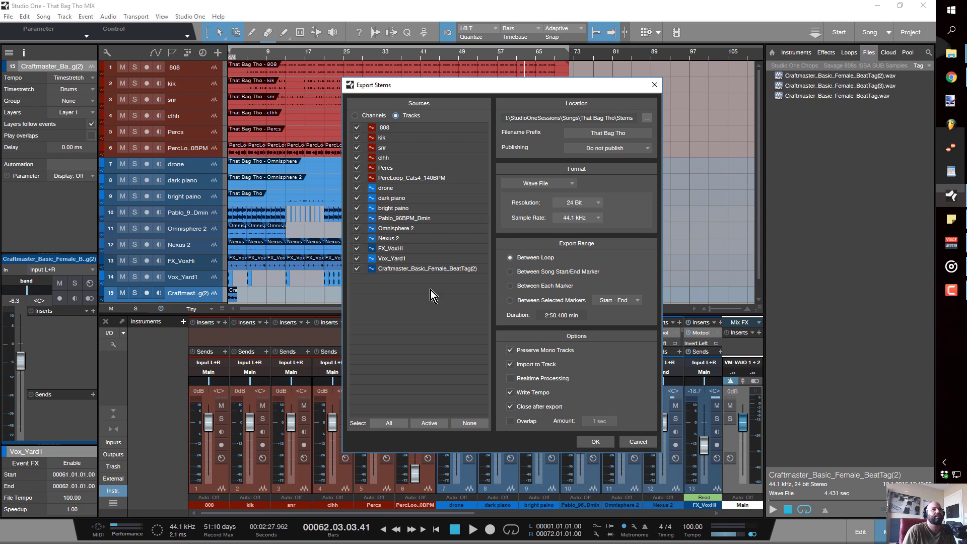
click(510, 364)
click(640, 447)
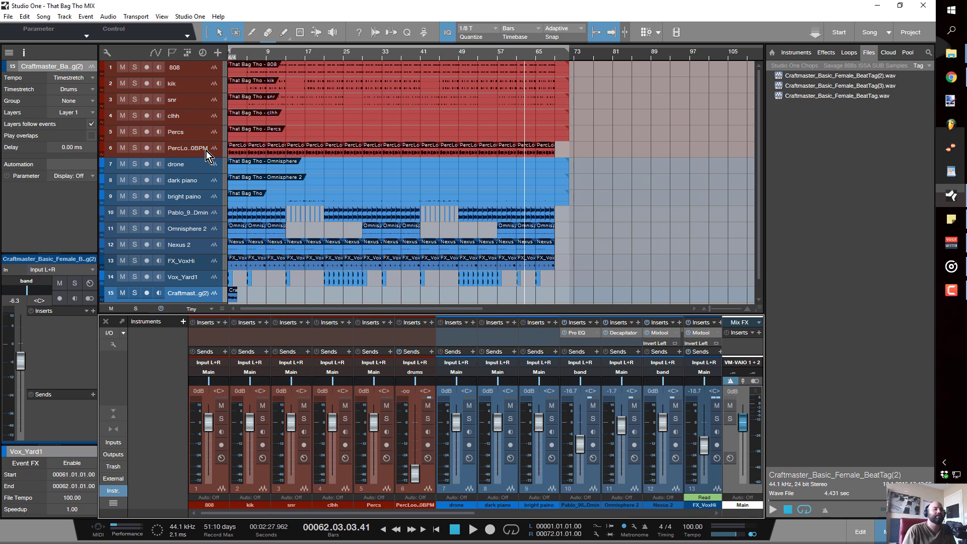
Step: Check the CPU and disc load in the Performance Monitor and close it
click(127, 524)
click(128, 525)
click(128, 525)
click(128, 525)
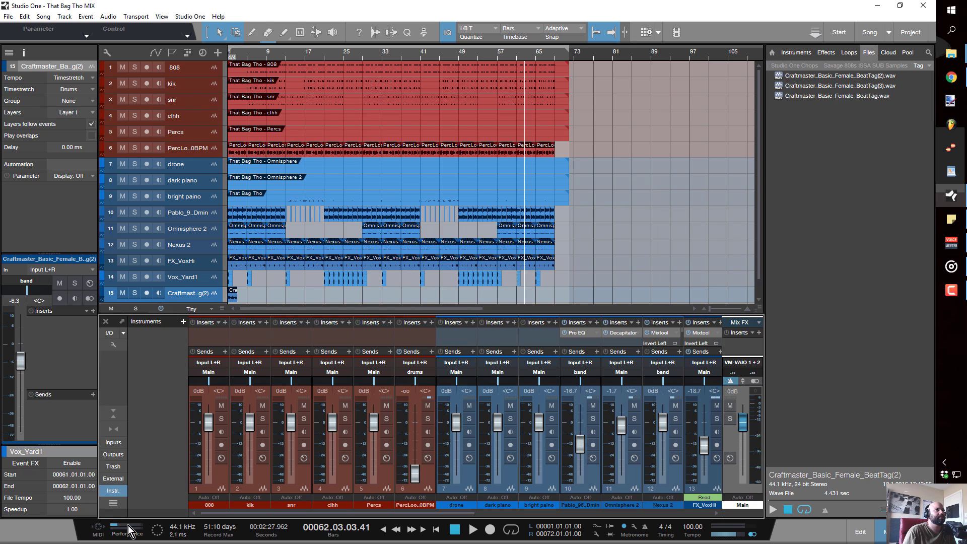
click(128, 525)
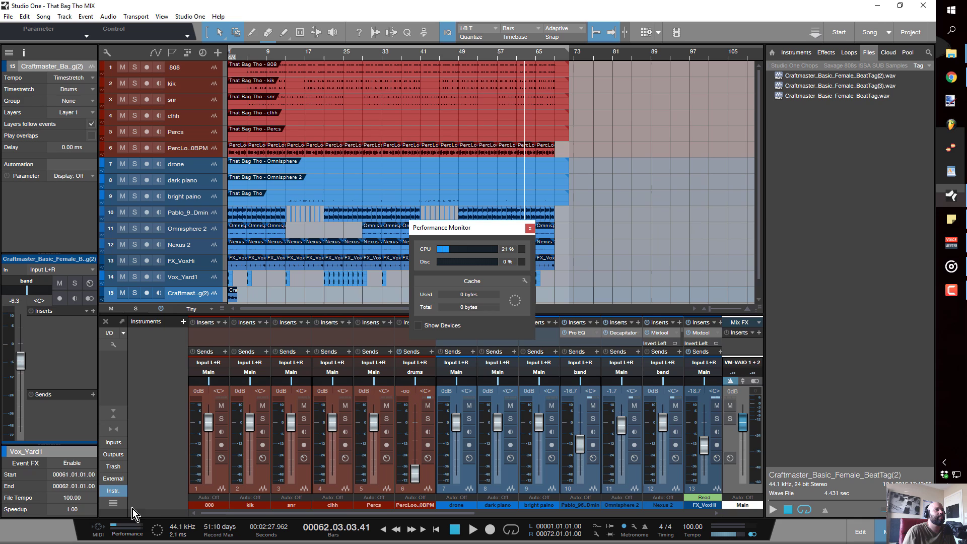
click(531, 229)
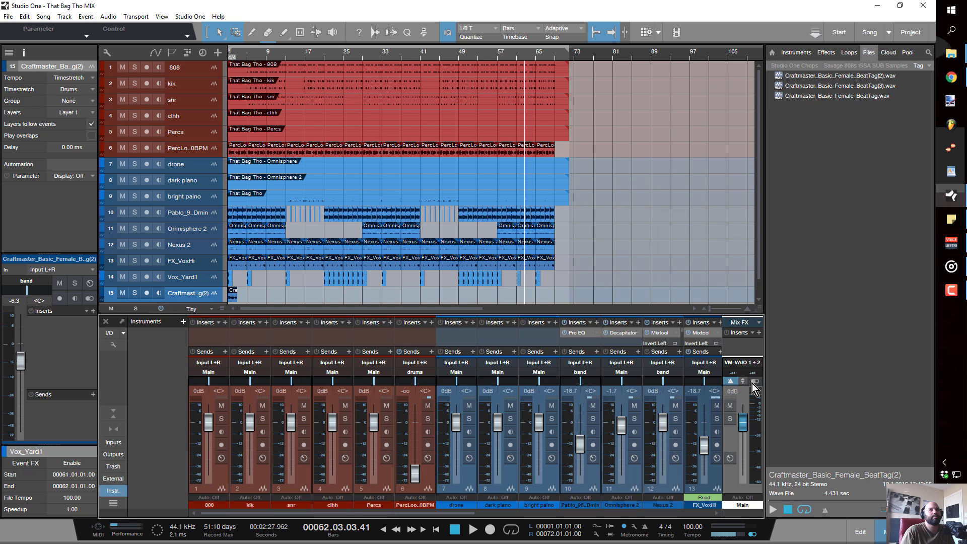
Step: Insert the PreSonus VU Meter post-fader on the Main channel and set its scale to 18
drag(734, 315, 761, 299)
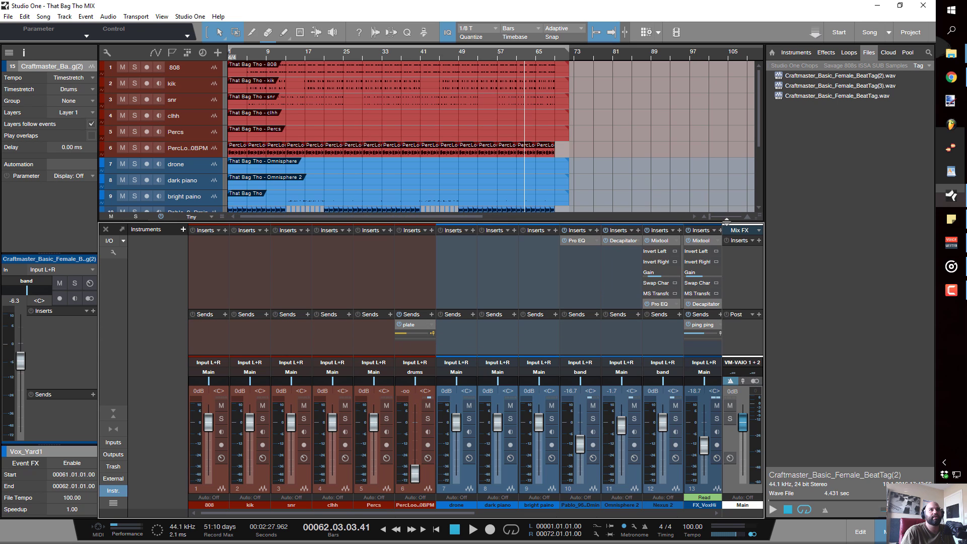
click(760, 315)
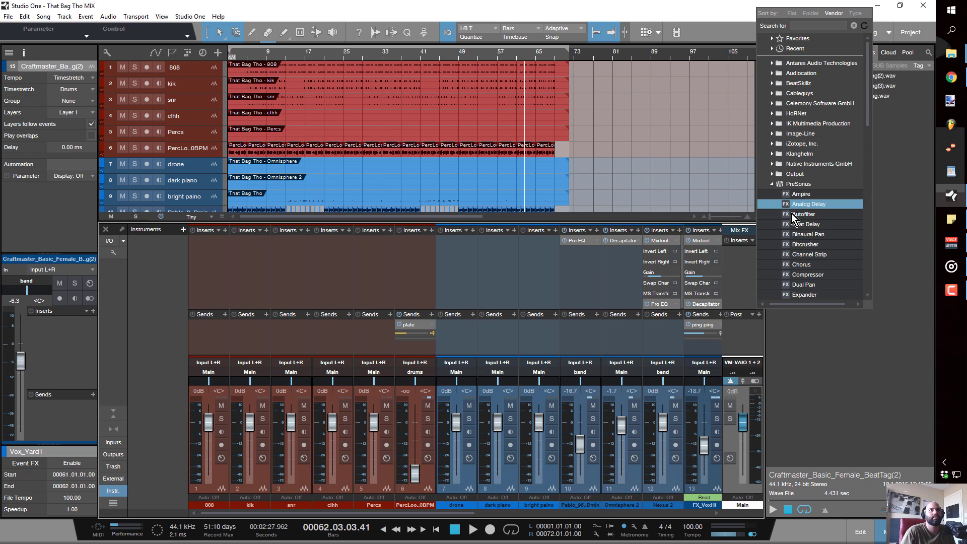
scroll(794, 253, down, 3)
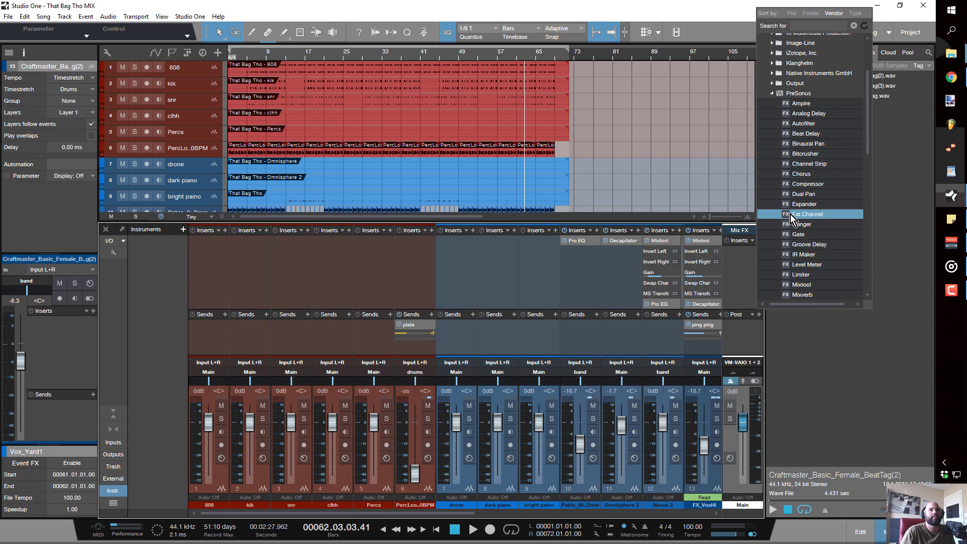
scroll(791, 216, down, 8)
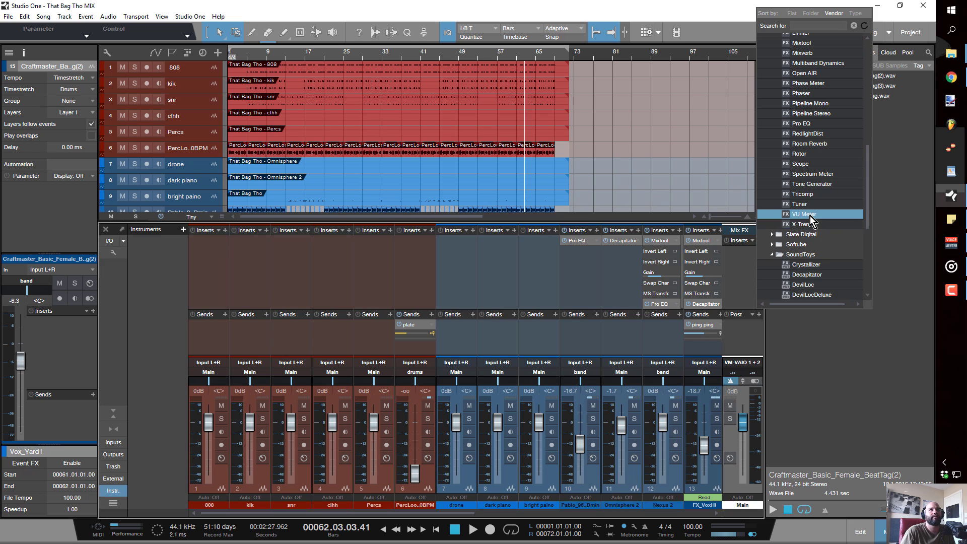
click(806, 214)
drag(442, 192, 745, 177)
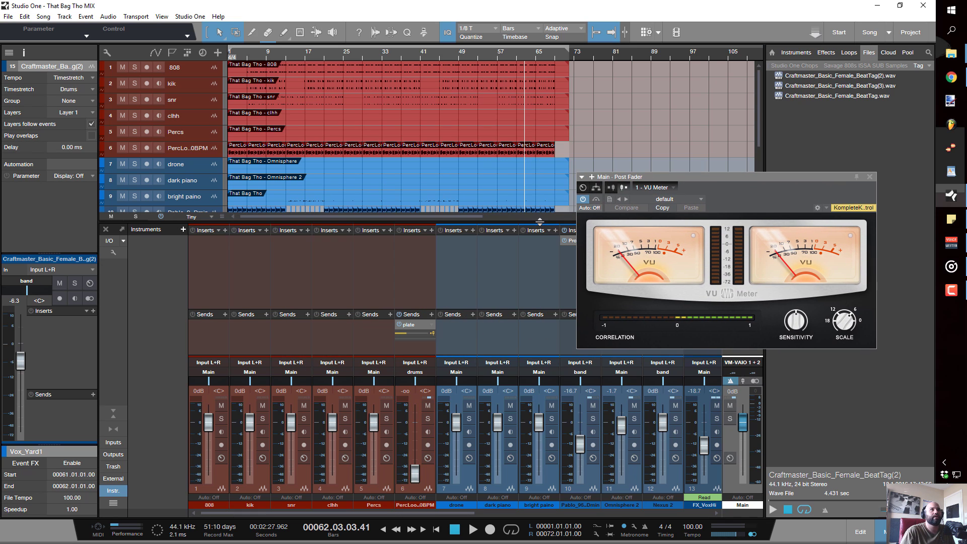
drag(539, 221, 525, 329)
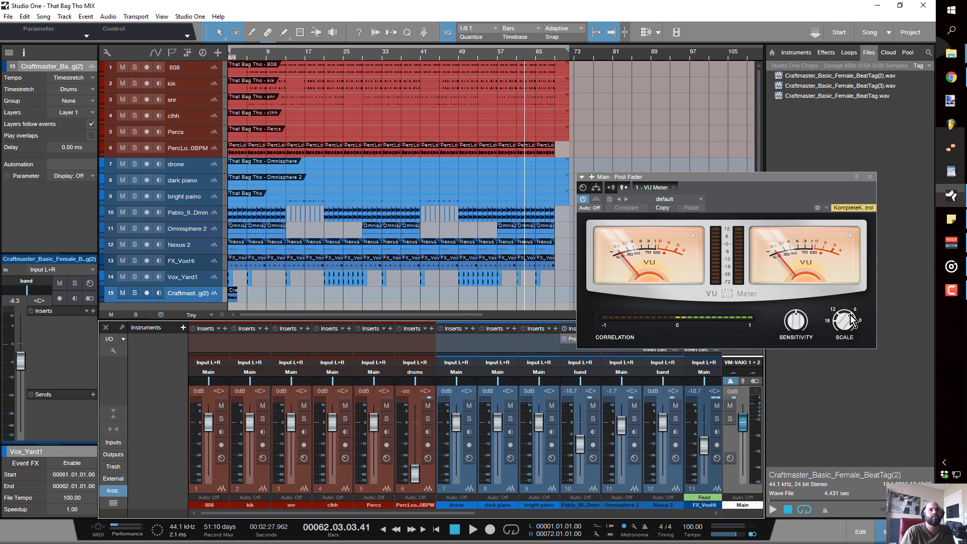
drag(850, 315, 837, 362)
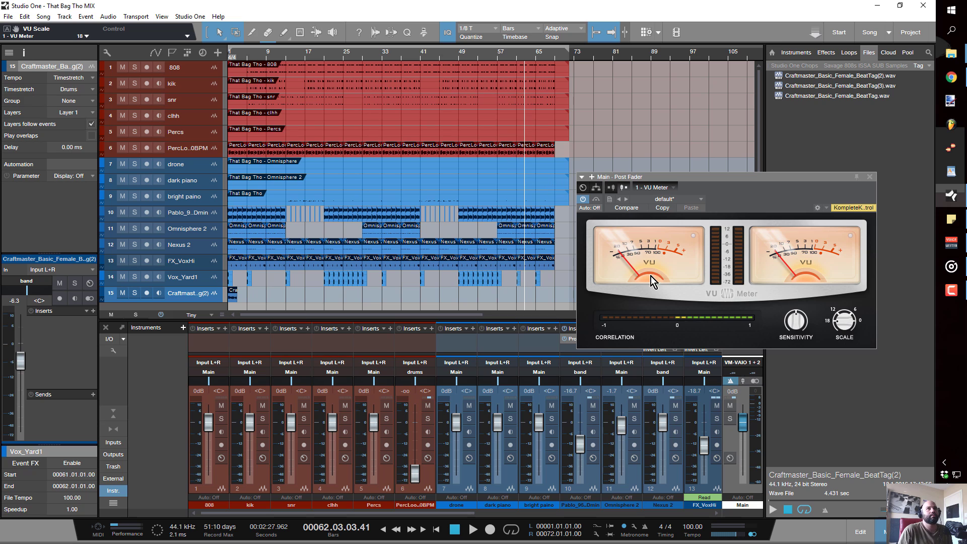
Step: Select the events across all the arrangement tracks and close the 808 channel's insert window
drag(558, 277, 555, 239)
drag(567, 291, 138, 37)
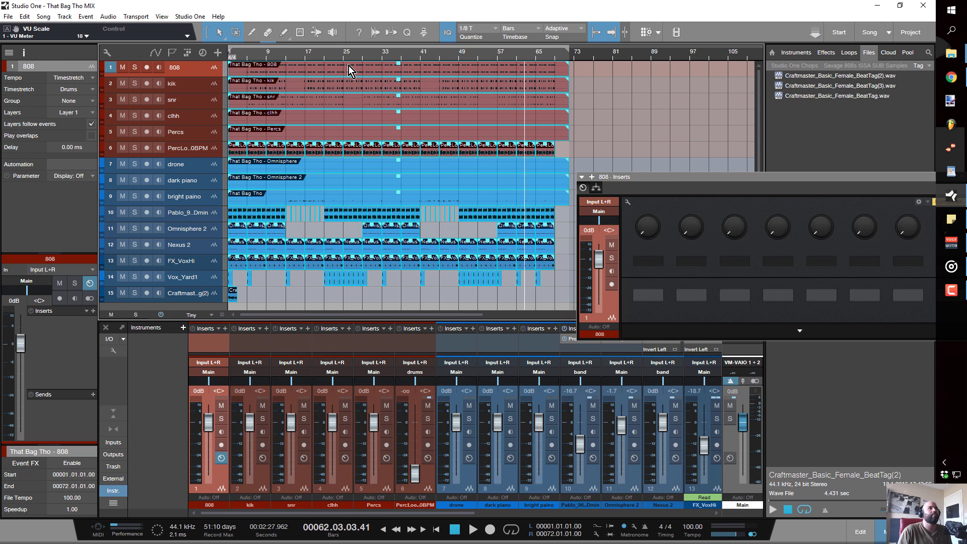
drag(836, 177, 787, 186)
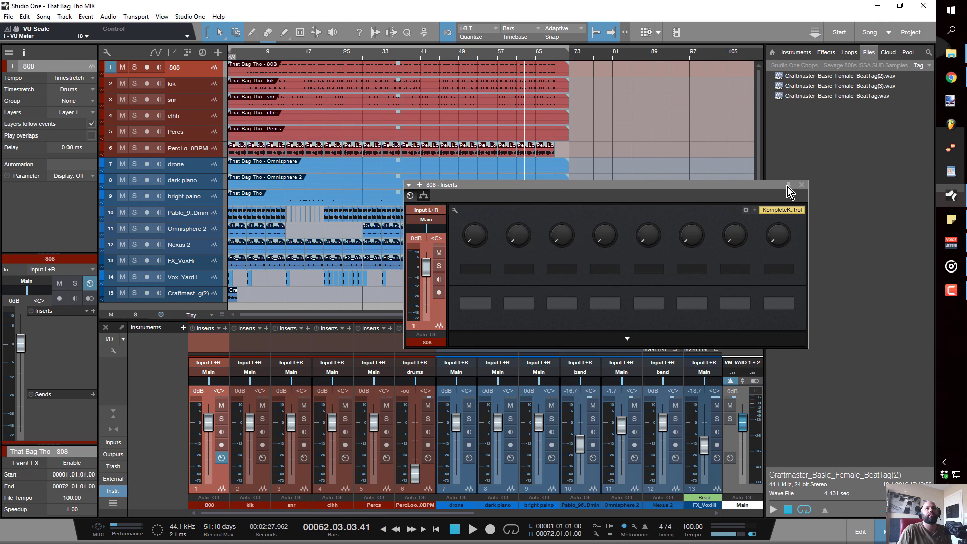
click(804, 186)
Step: Enlarge the mixer, view the Main channel's post-fader VU Meter again, and close its window
click(745, 323)
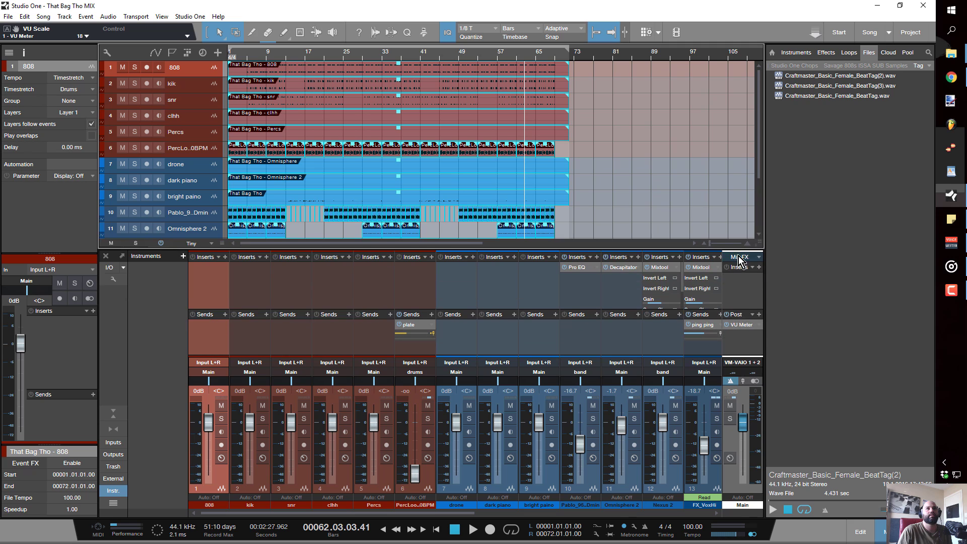
click(745, 325)
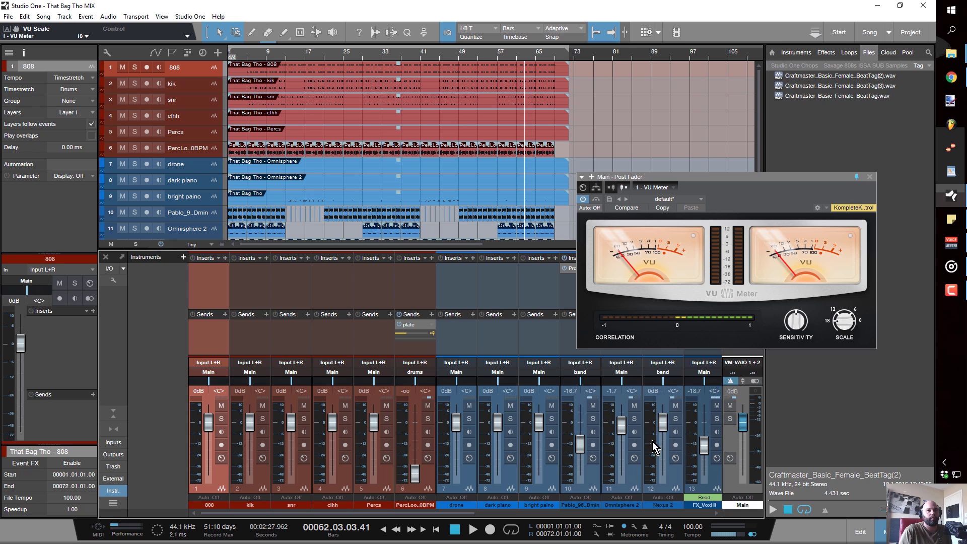
click(870, 177)
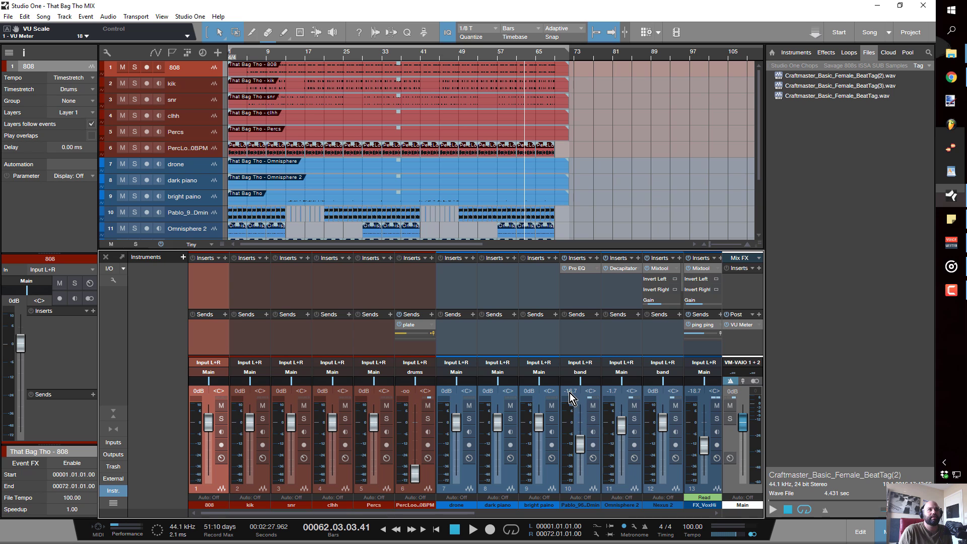
Step: Collapse the expanded Mixtool inserts on the Vox_Yard1, FX_VoxHi and Nexus 2 channels
drag(468, 511, 581, 515)
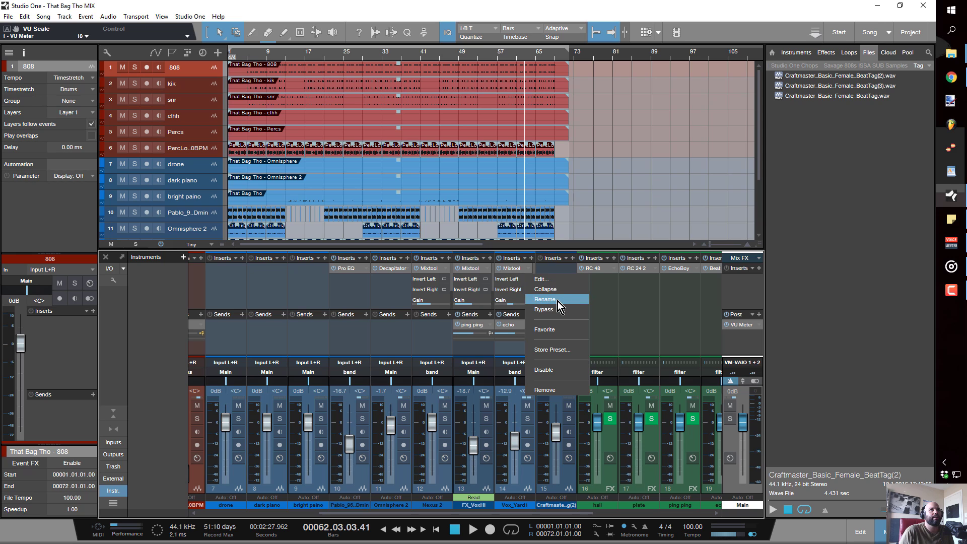
key(Escape)
right_click(492, 270)
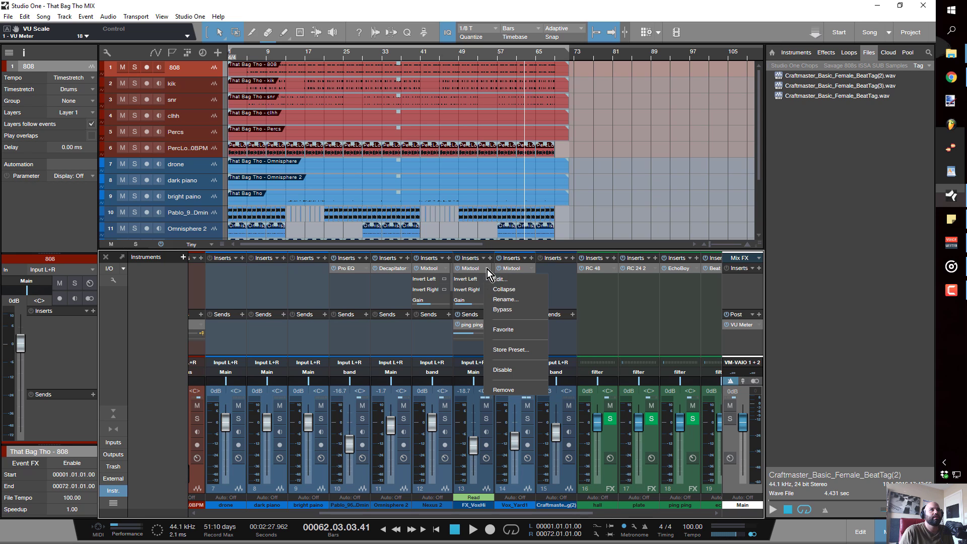
click(511, 291)
right_click(449, 272)
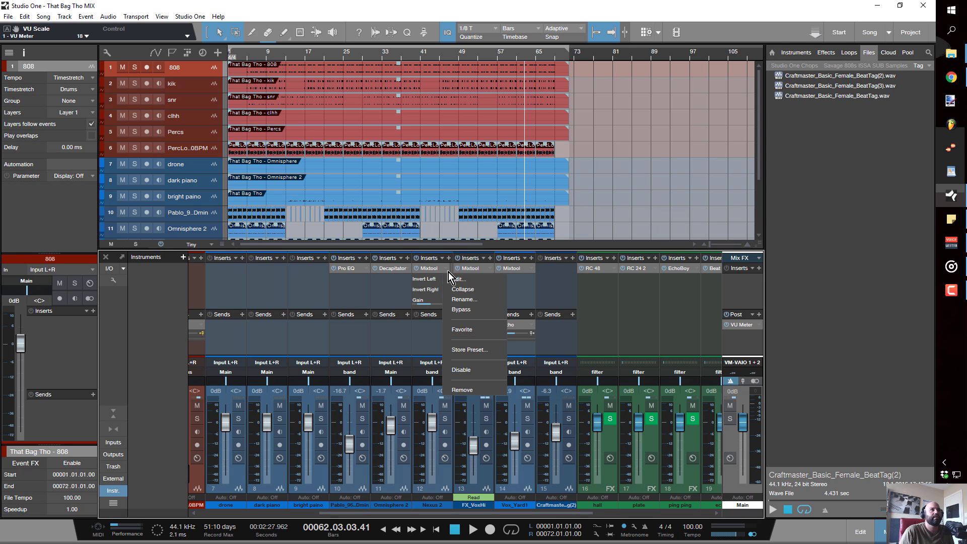
click(458, 294)
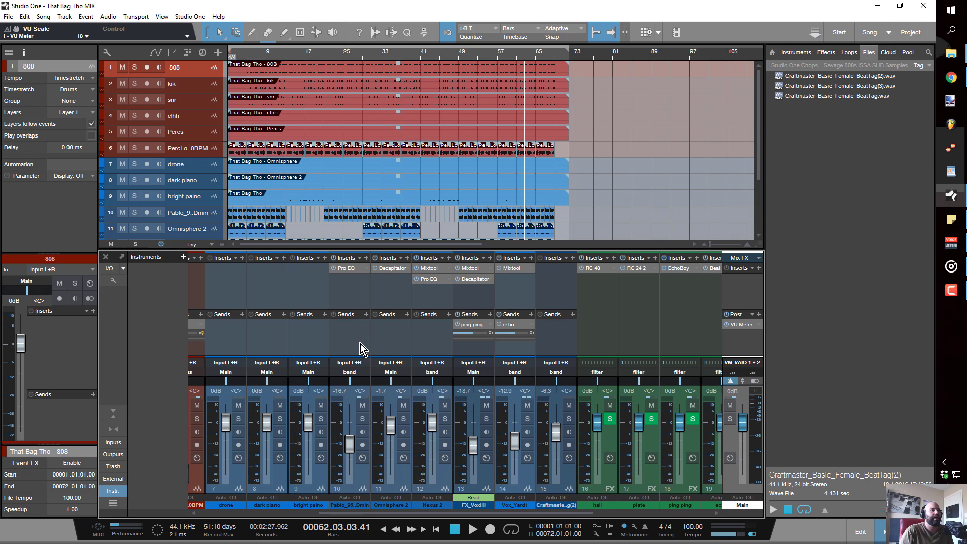
Step: Add a Mixtool with -16.80 dB gain after the Pro EQ on Pablo_96BPM_Dmin and reset that channel's fader to 0 dB
drag(505, 509, 471, 506)
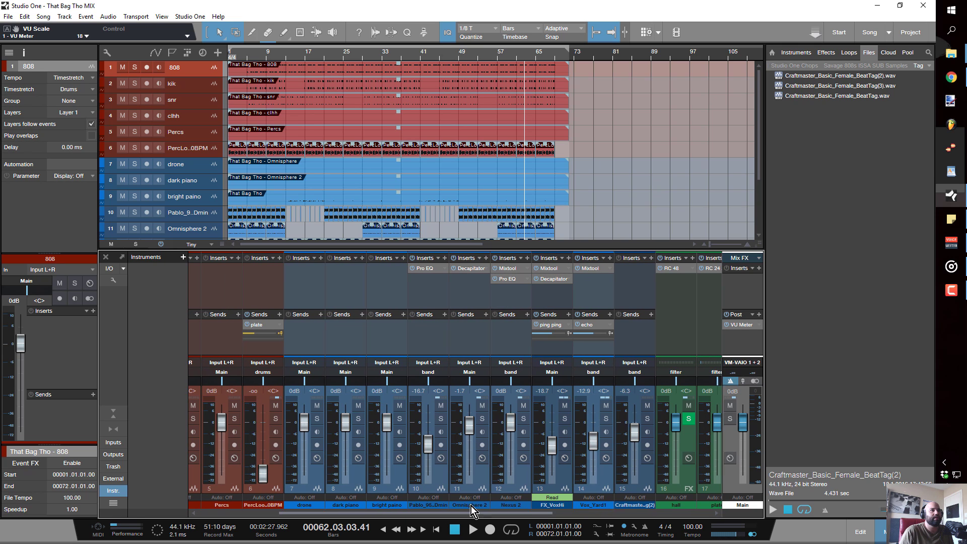
click(448, 259)
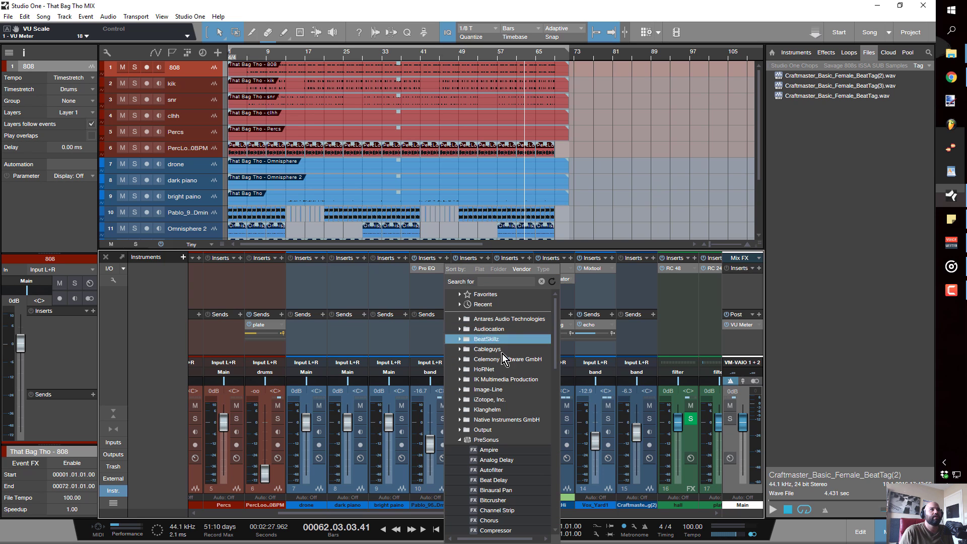
scroll(479, 464, down, 12)
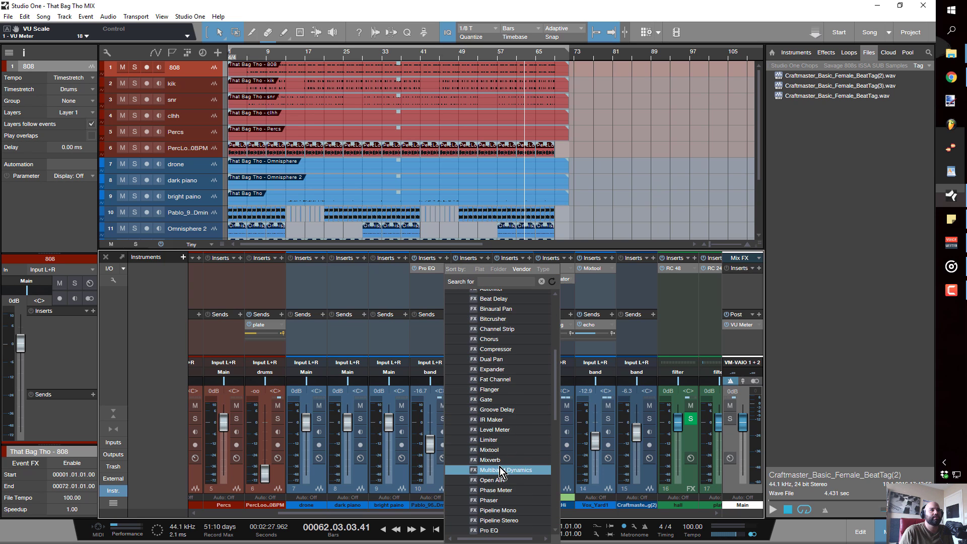
click(488, 480)
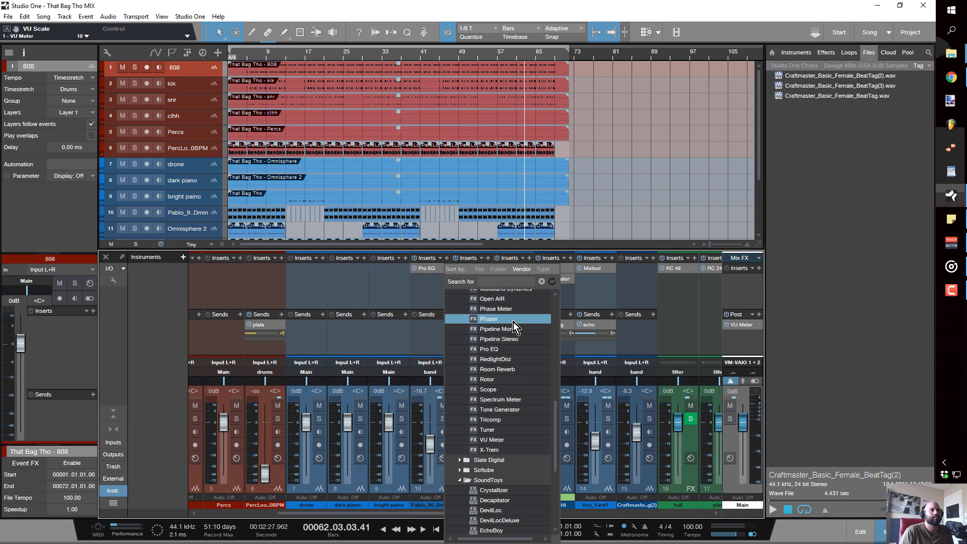
scroll(513, 367, up, 1)
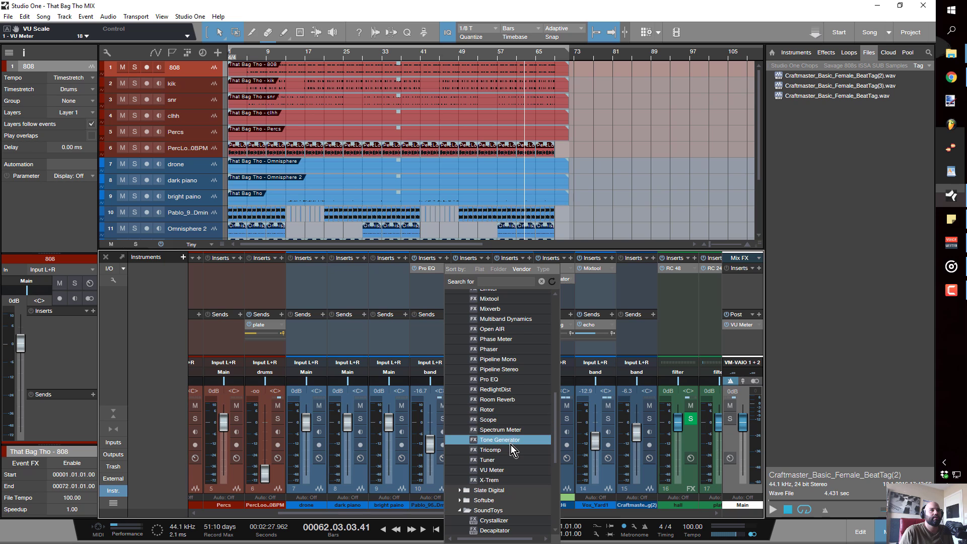
scroll(508, 361, up, 1)
click(501, 328)
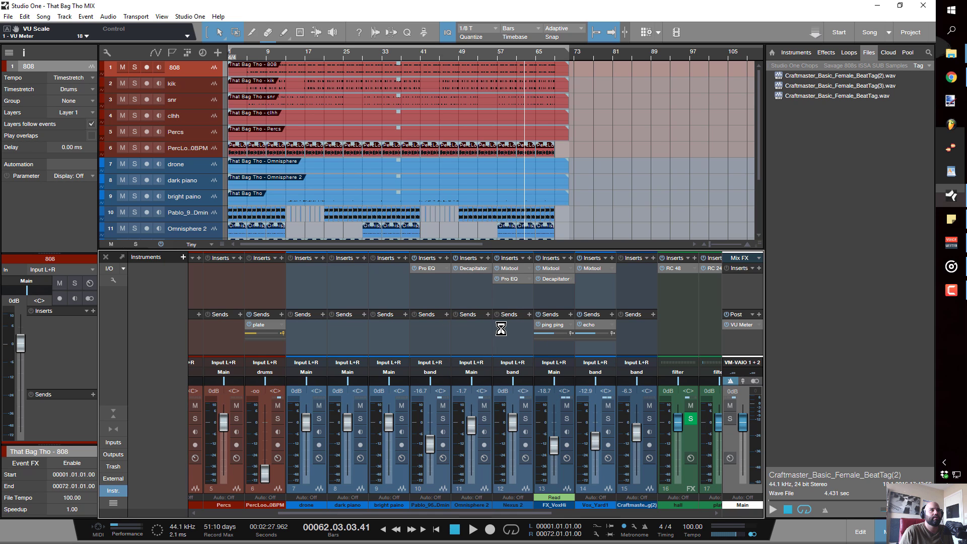
drag(622, 243, 630, 290)
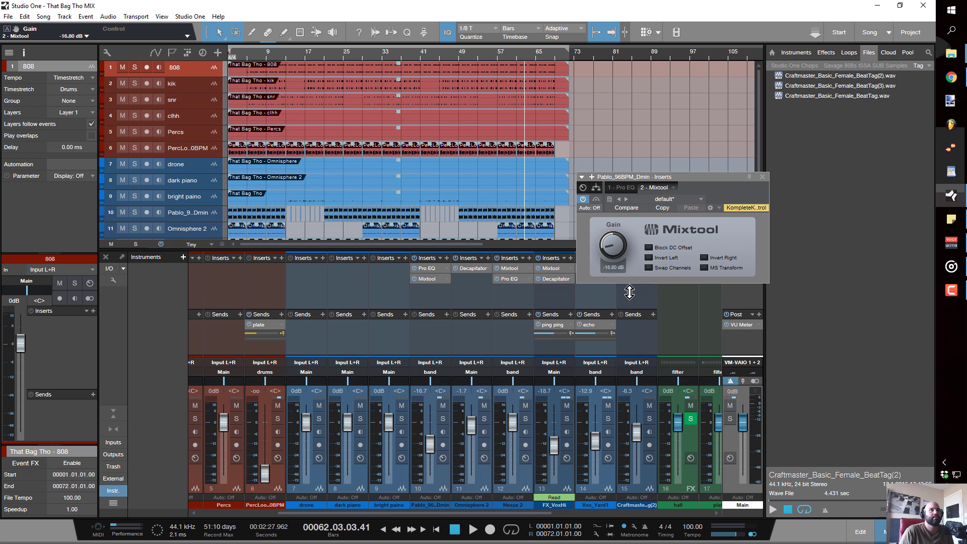
alt+click(428, 448)
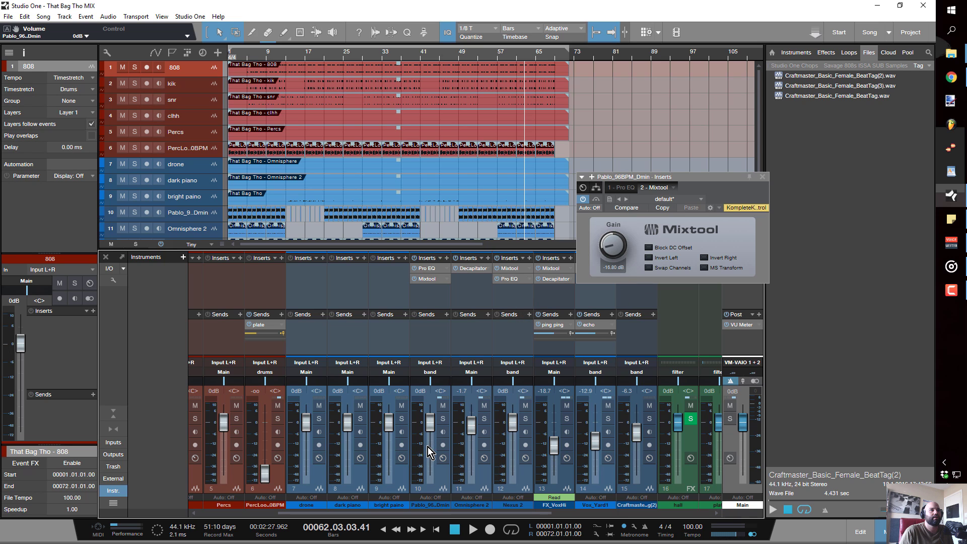
Step: Add a Mixtool with -1.92 dB gain after the Decapitator on Omnisphere 2 and reset that channel's fader to 0 dB
drag(431, 280, 457, 280)
click(474, 278)
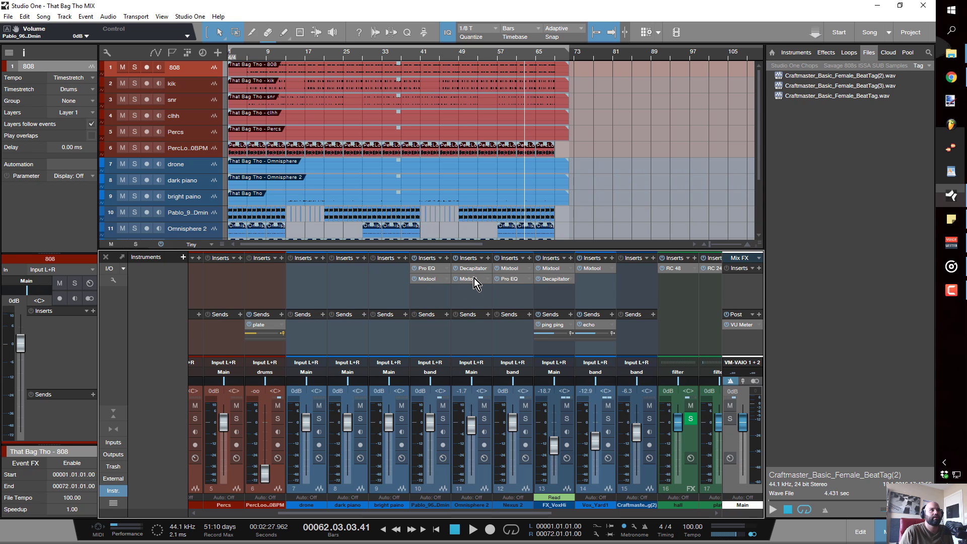
click(473, 278)
drag(599, 255, 616, 227)
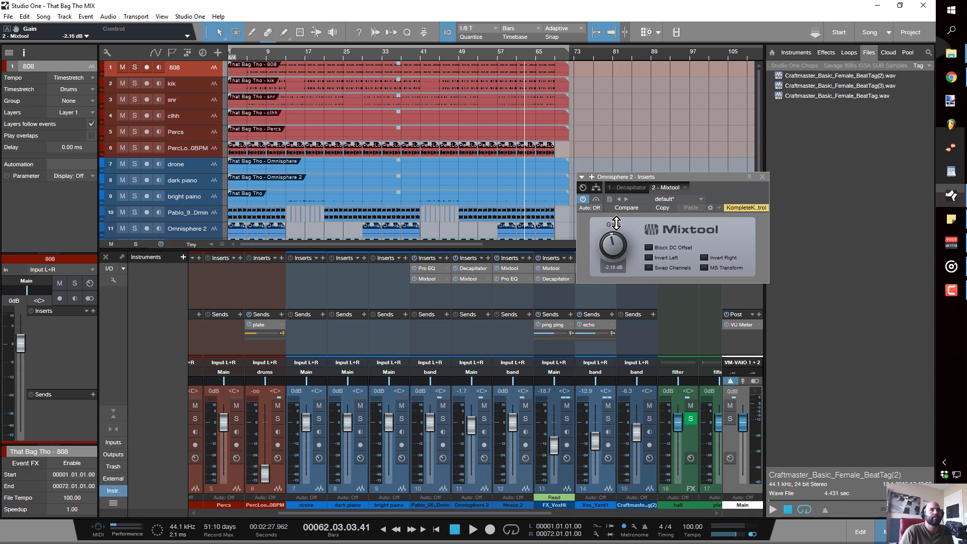
alt+click(471, 426)
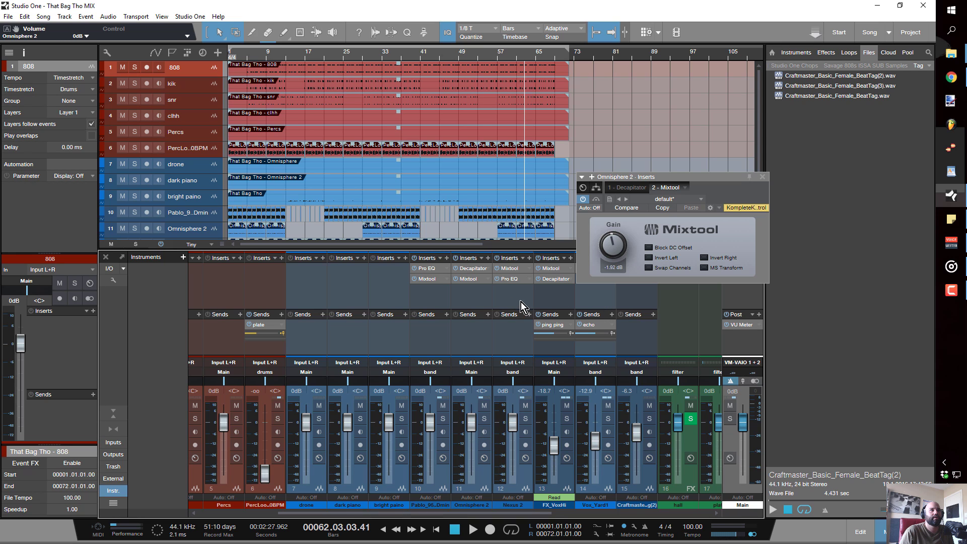
click(763, 178)
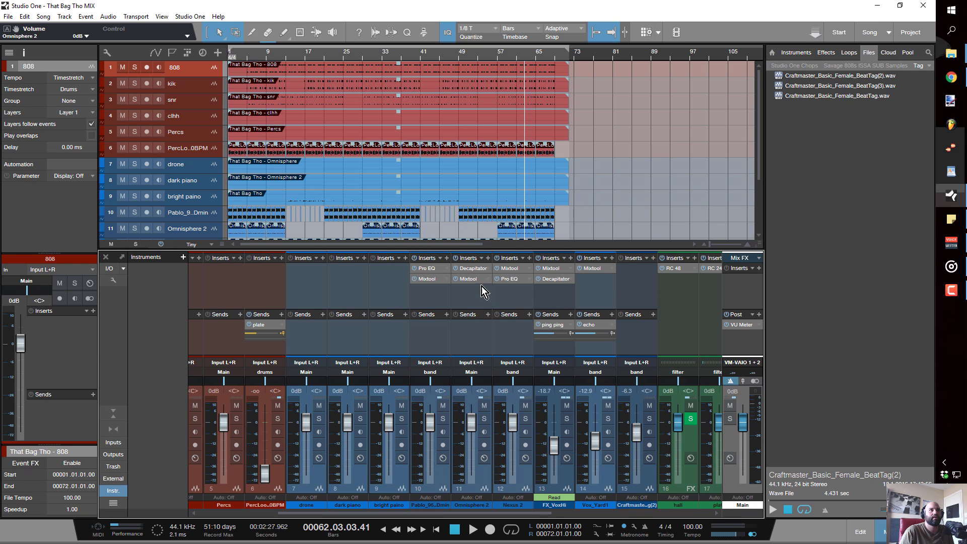
Step: Add a Mixtool with -18.00 dB gain after the Decapitator on FX_VoxHi and reset that channel's fader to 0 dB
drag(427, 280, 543, 293)
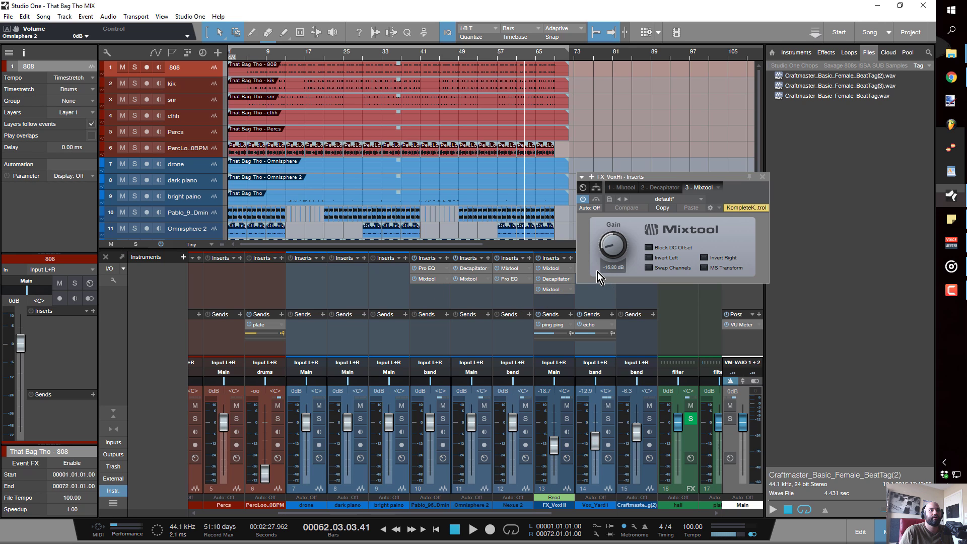
drag(615, 254, 615, 275)
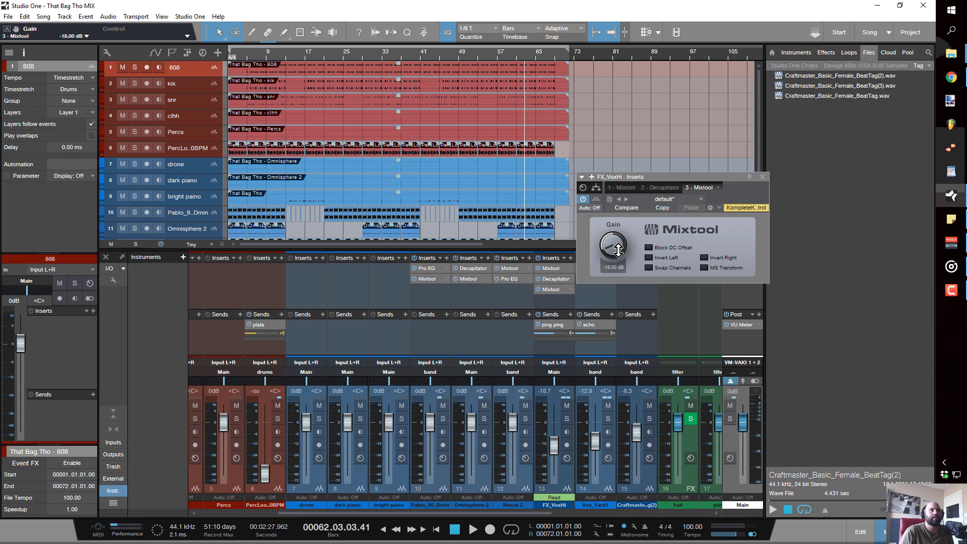
alt+click(554, 445)
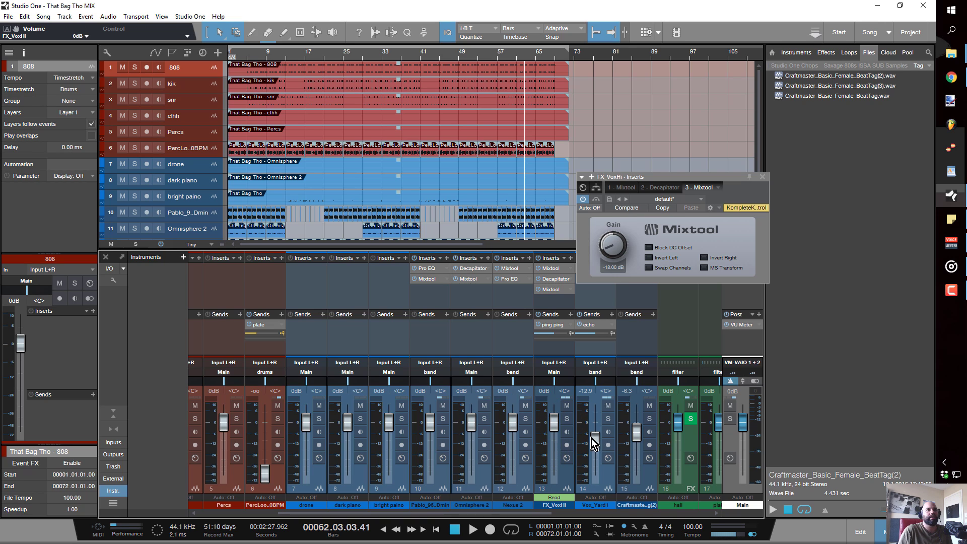
click(762, 177)
Step: Copy the new FX_VoxHi Mixtool to Vox_Yard1 as a second Mixtool, set its gain to -12.96 dB and reset the fader to 0 dB
drag(556, 289, 594, 287)
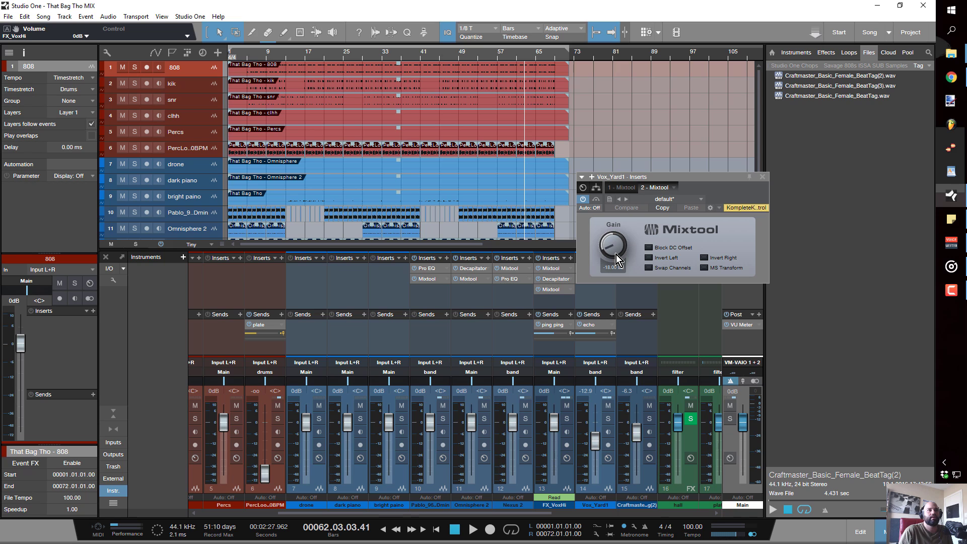
drag(615, 248, 614, 245)
alt+click(597, 443)
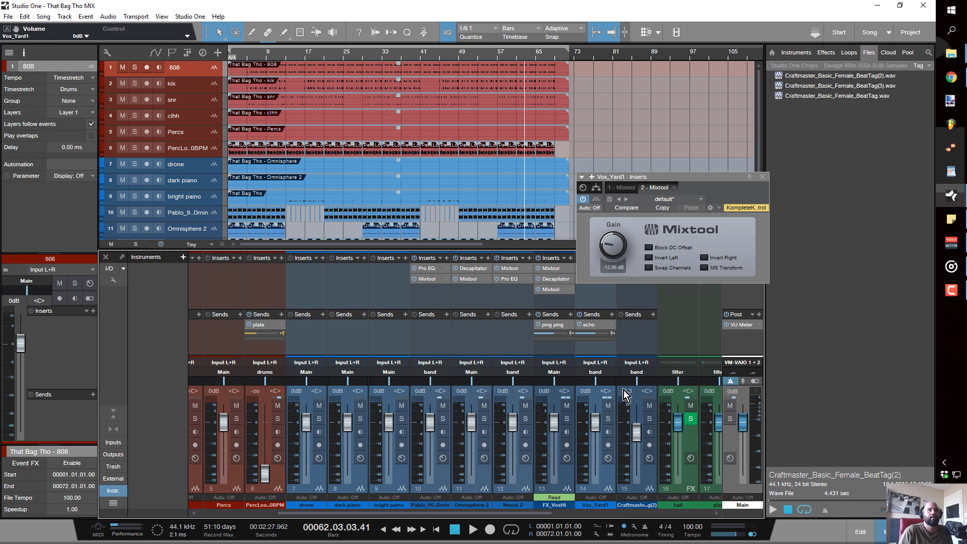
click(764, 177)
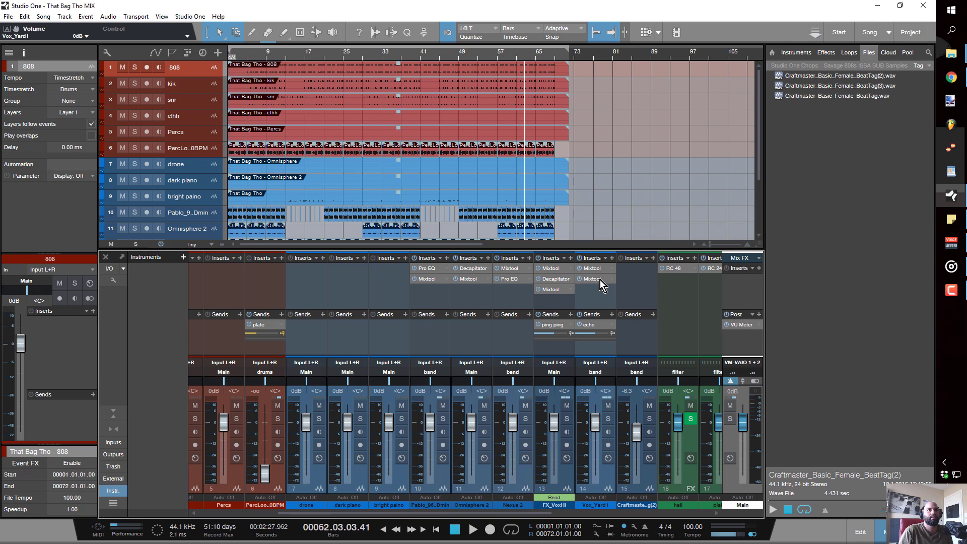
Step: Copy the Mixtool to Craftmaster_Basic_Female_BeatTag(2), set its gain to -6.72 dB and reset that channel's fader to 0 dB
drag(617, 278, 641, 277)
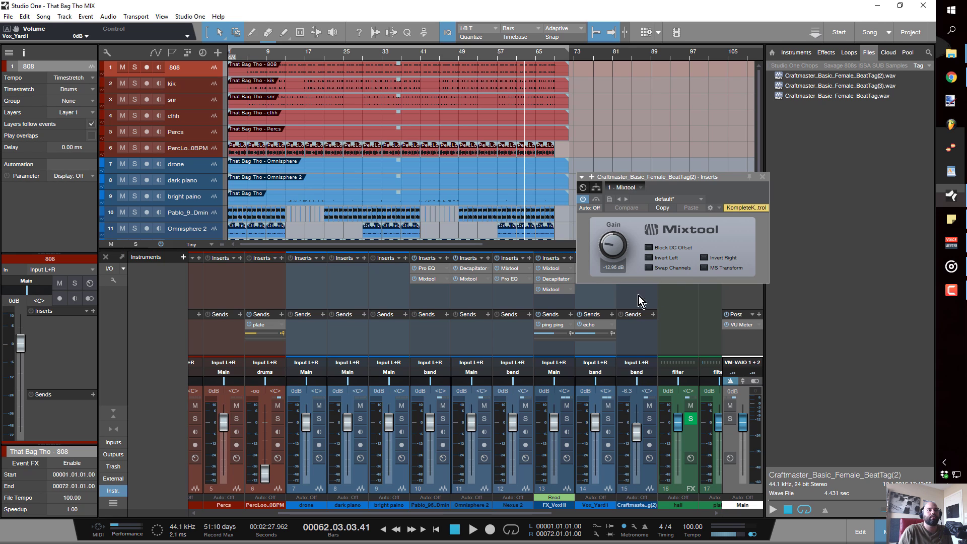
drag(435, 263, 670, 292)
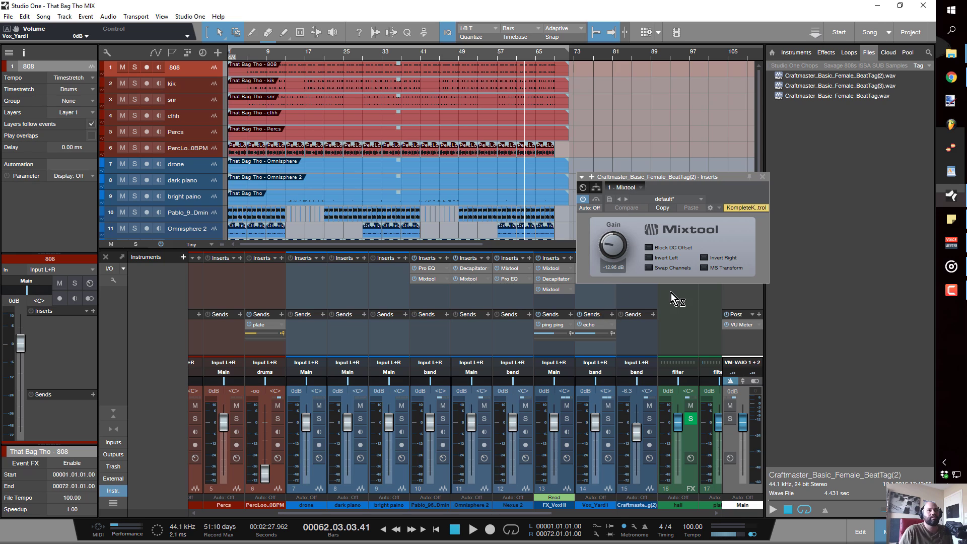
drag(628, 259, 620, 240)
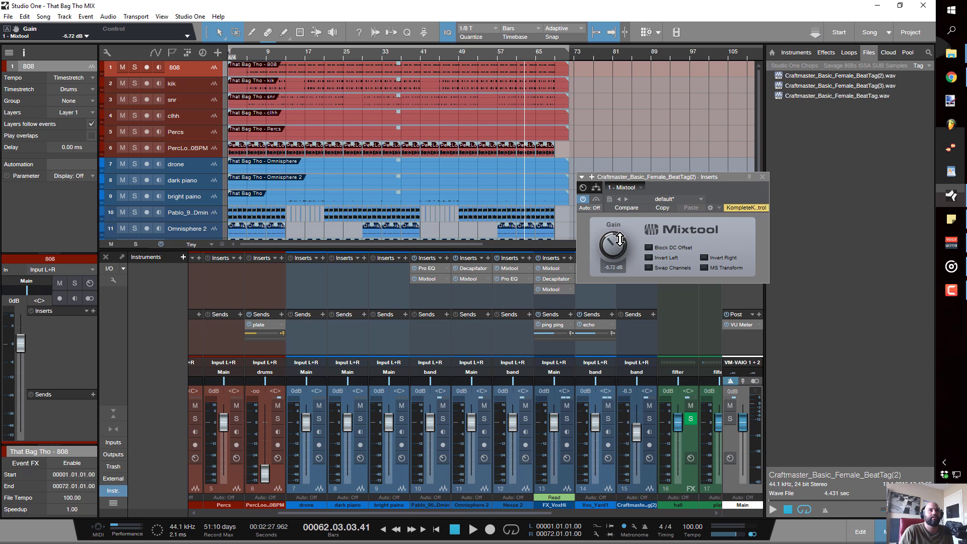
click(754, 176)
alt+click(636, 436)
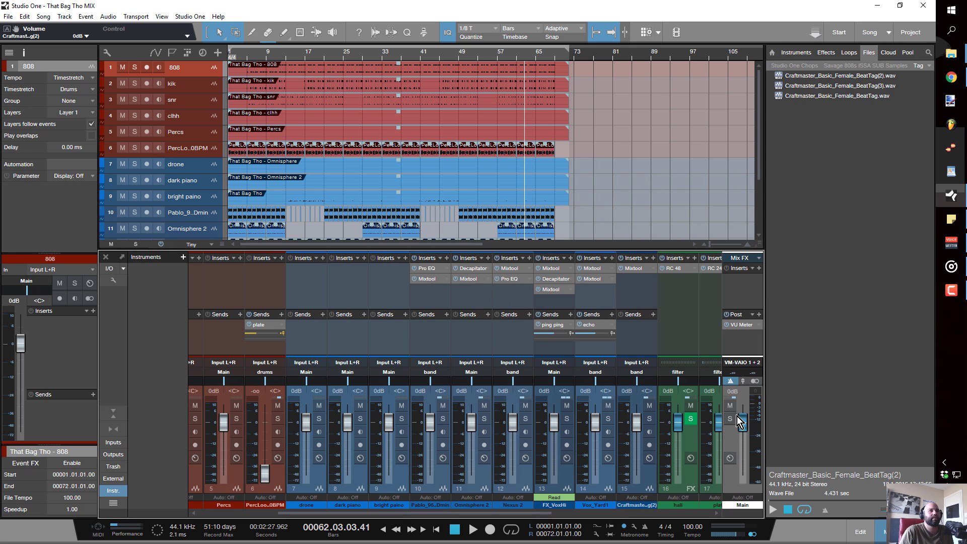
Step: Play the song from bar 17 while viewing the Main channel's post-fader VU Meter, stop playback and move the meter window aside
drag(542, 513, 403, 491)
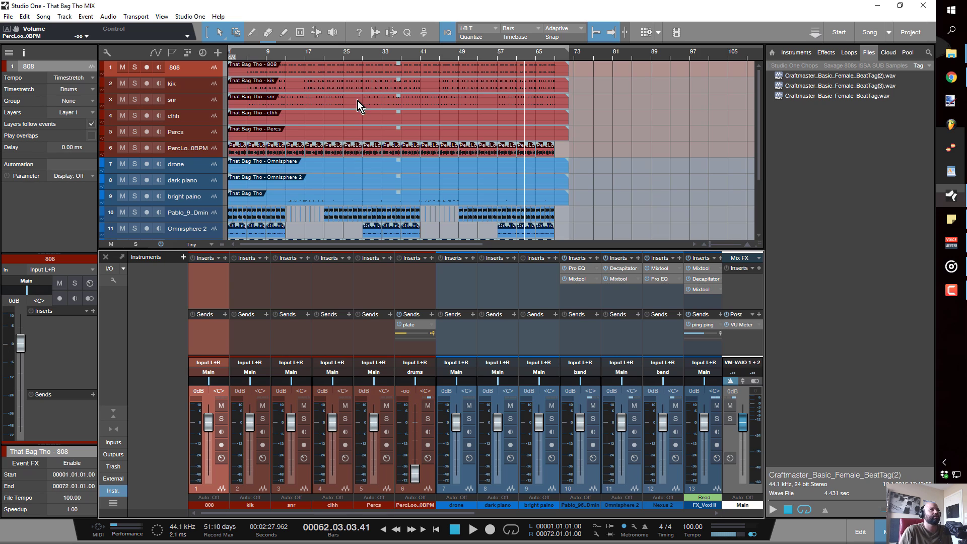
scroll(357, 101, down, 2)
drag(292, 56, 304, 55)
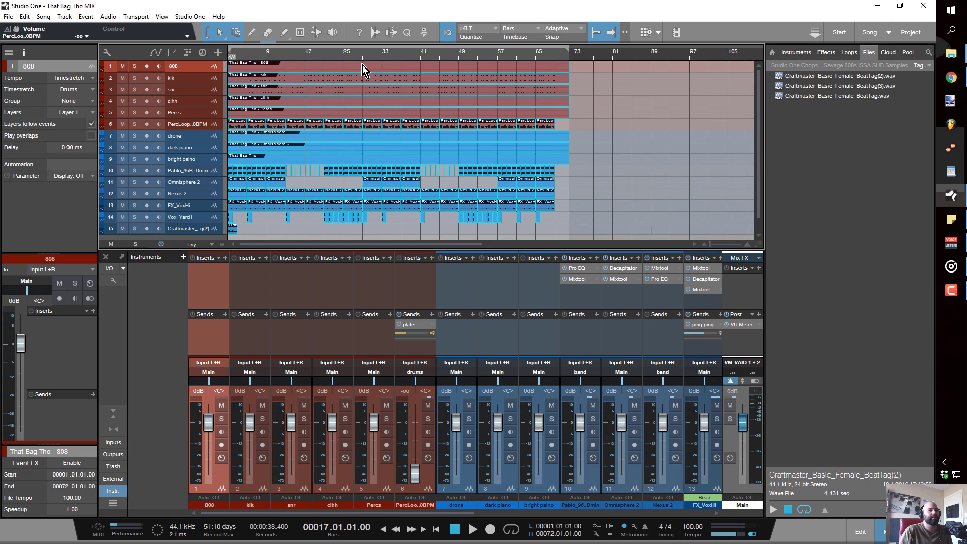
key(space)
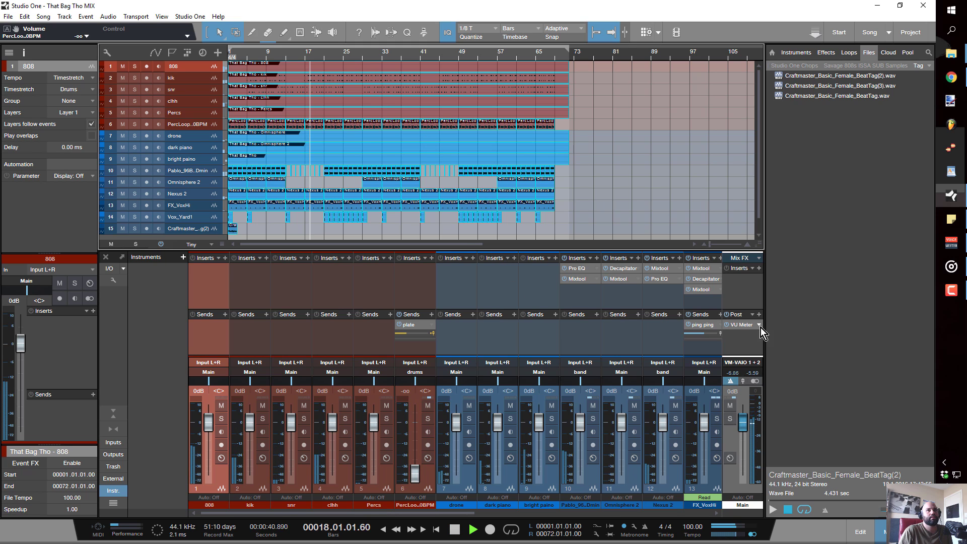
click(742, 326)
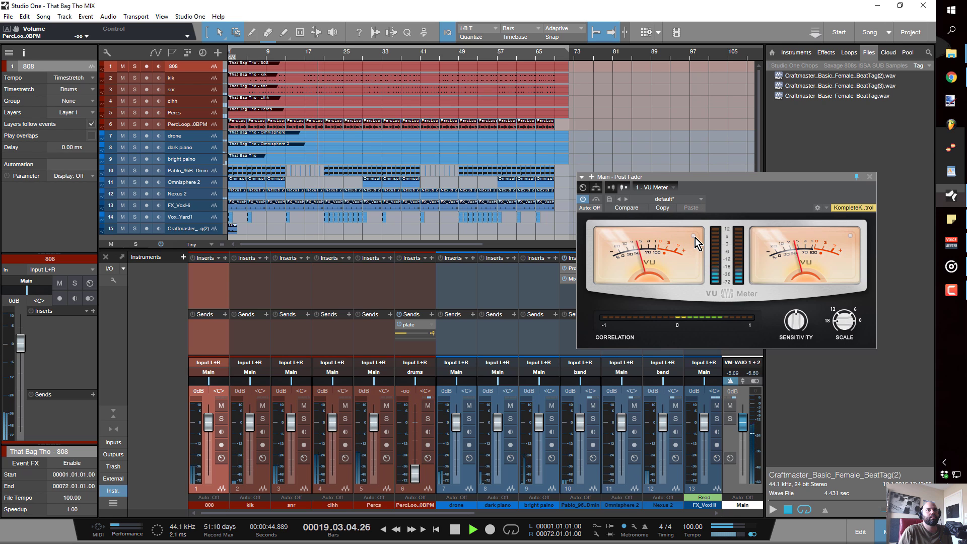
key(space)
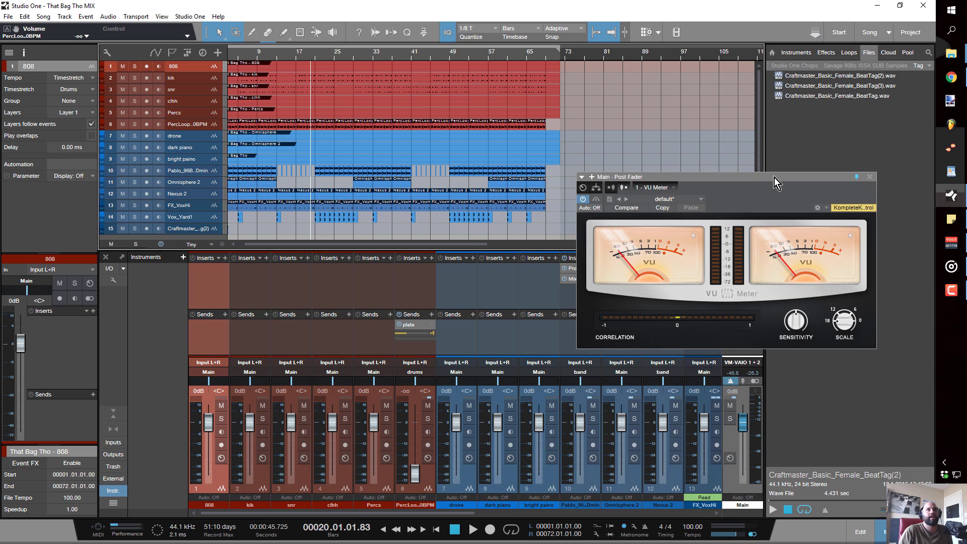
drag(774, 177, 809, 186)
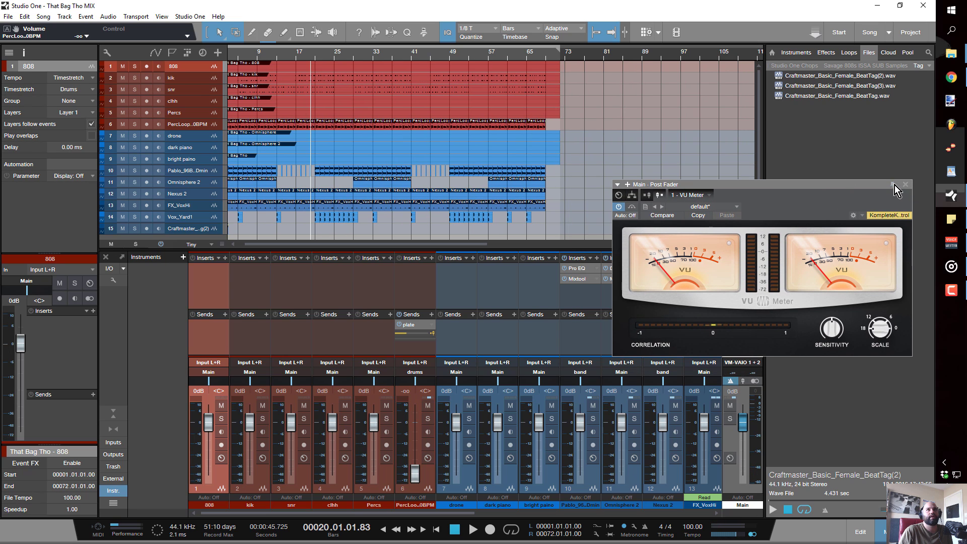
Step: Select all events on enlarged tracks and lower their clip gain together during playback, using the Main VU Meter as the level reference
key(ctrl+a)
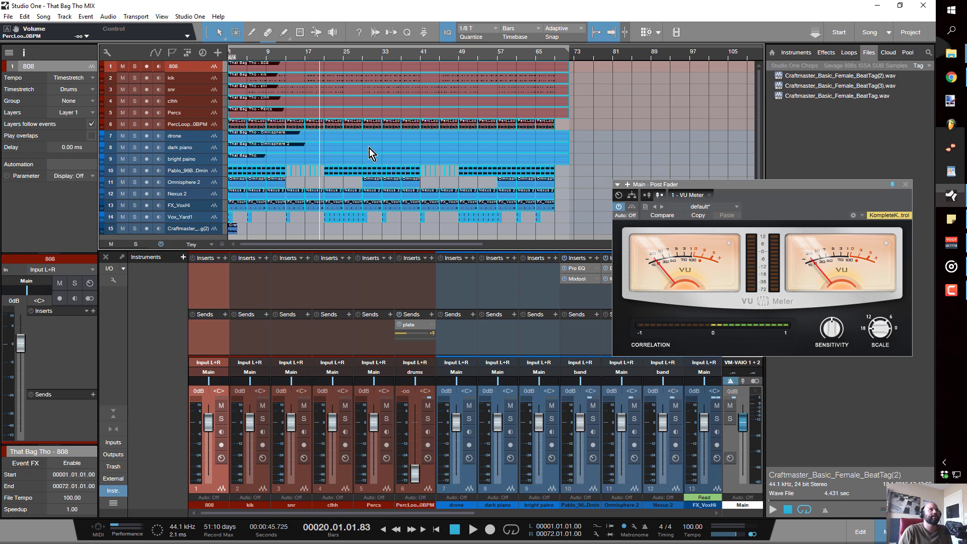
key(shift+e)
key(shift+e)
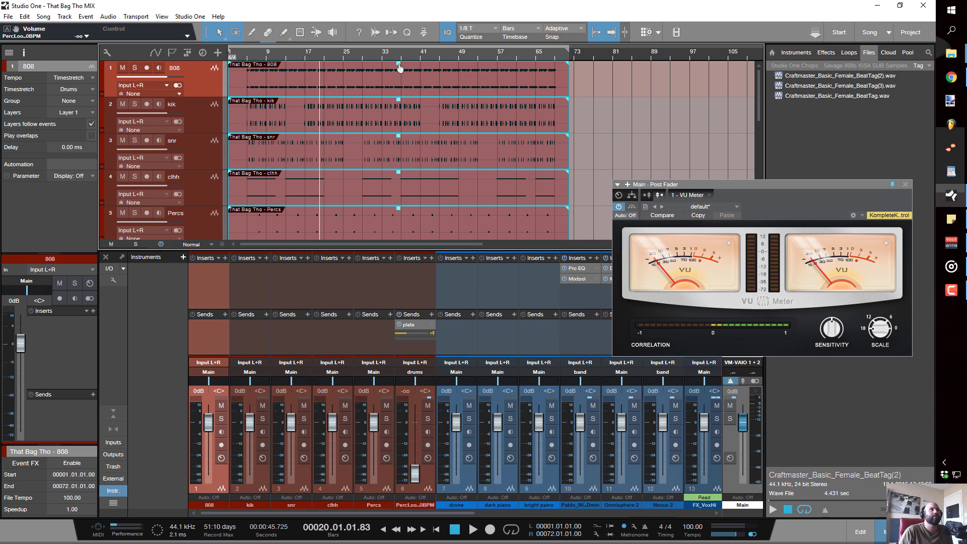
drag(399, 68, 400, 71)
key(space)
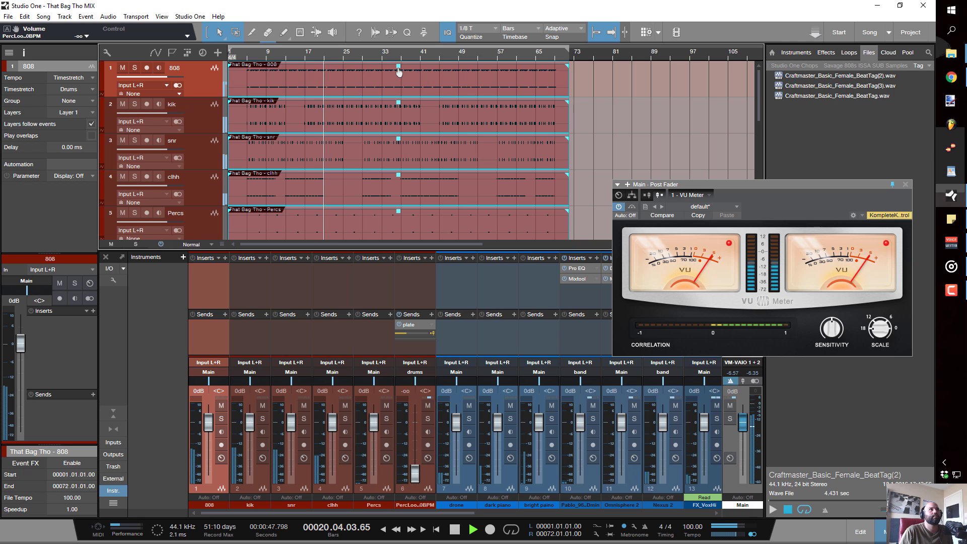
drag(399, 70, 398, 71)
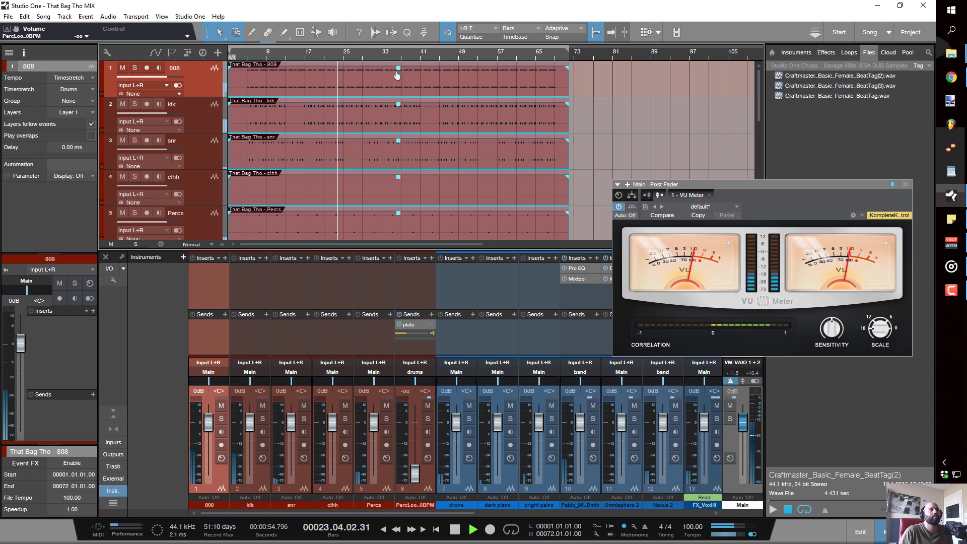
Step: Spot-check the Main VU Meter by playing several parts of the song between bars 17 and 61
click(304, 59)
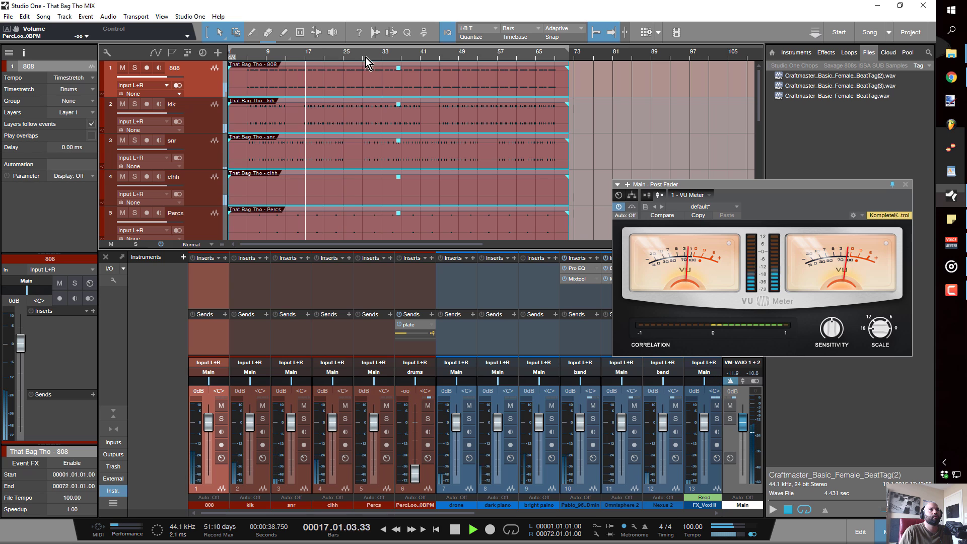
key(space)
click(409, 56)
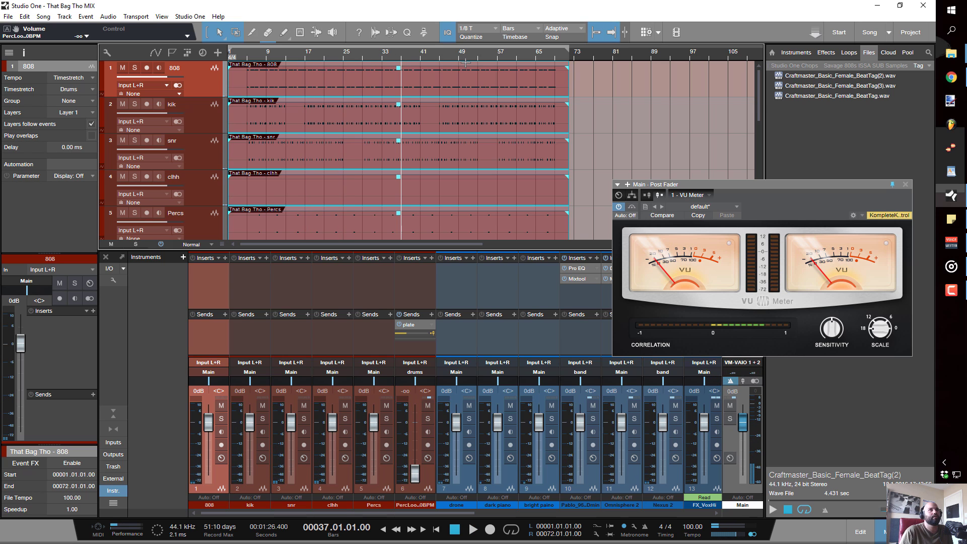
key(space)
click(447, 58)
key(space)
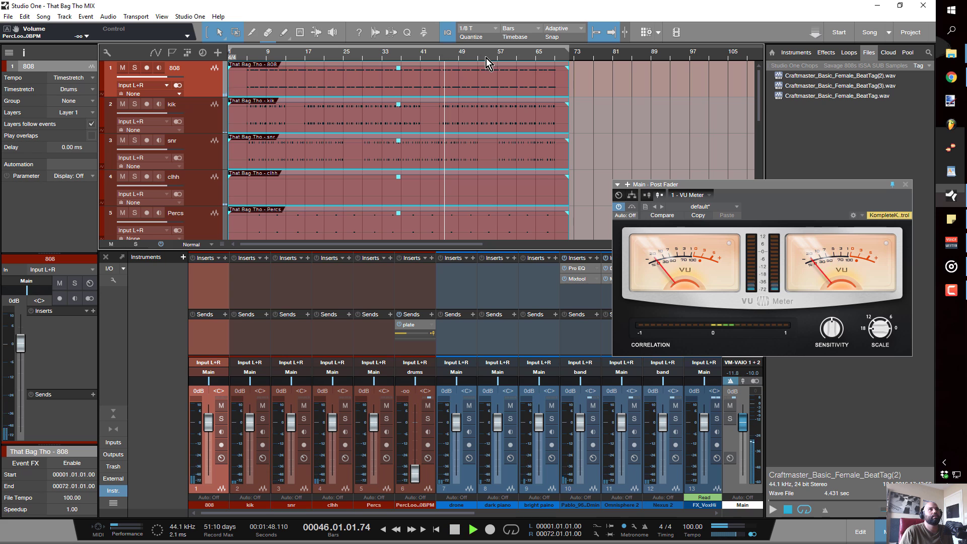
click(487, 55)
click(520, 52)
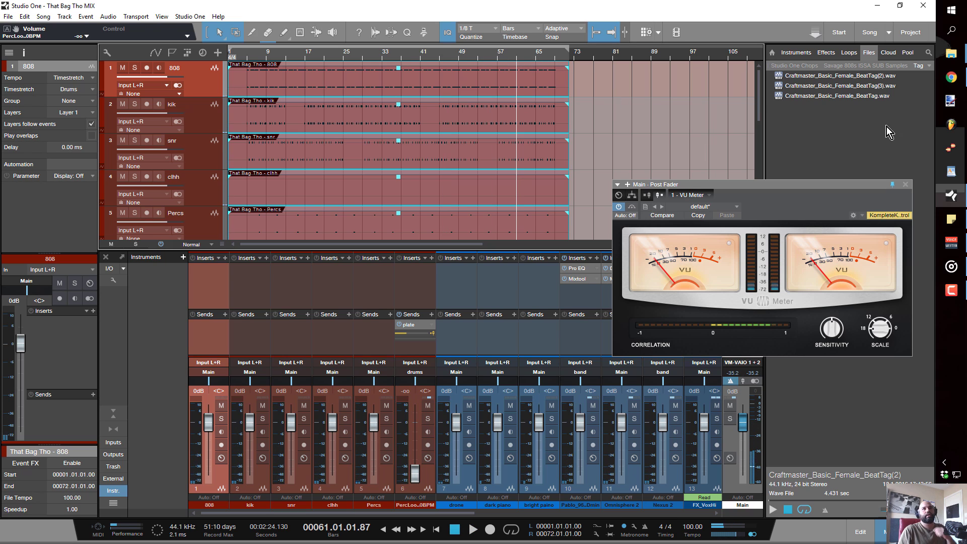
Step: Close the VU Meter window and remove the VU Meter from the Main channel's post-fader effects
click(905, 185)
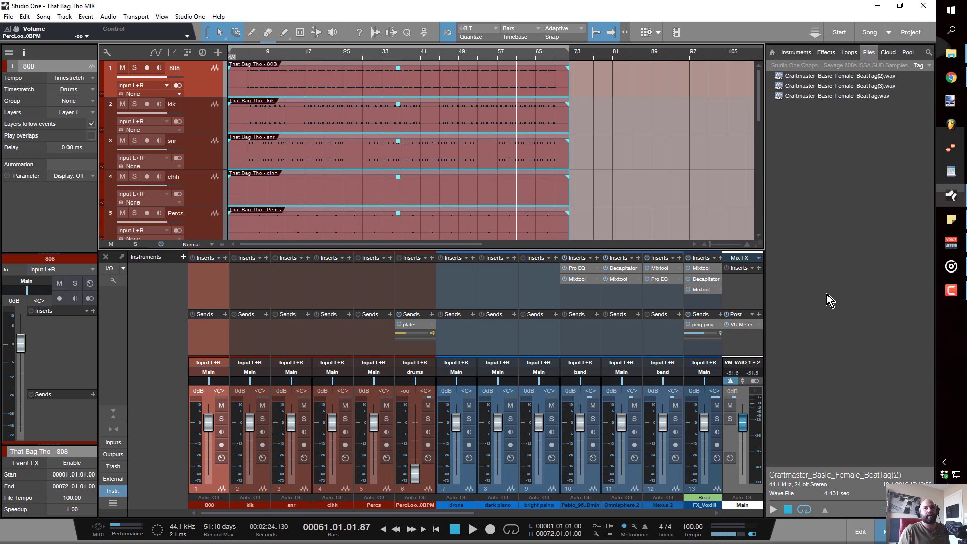
right_click(730, 325)
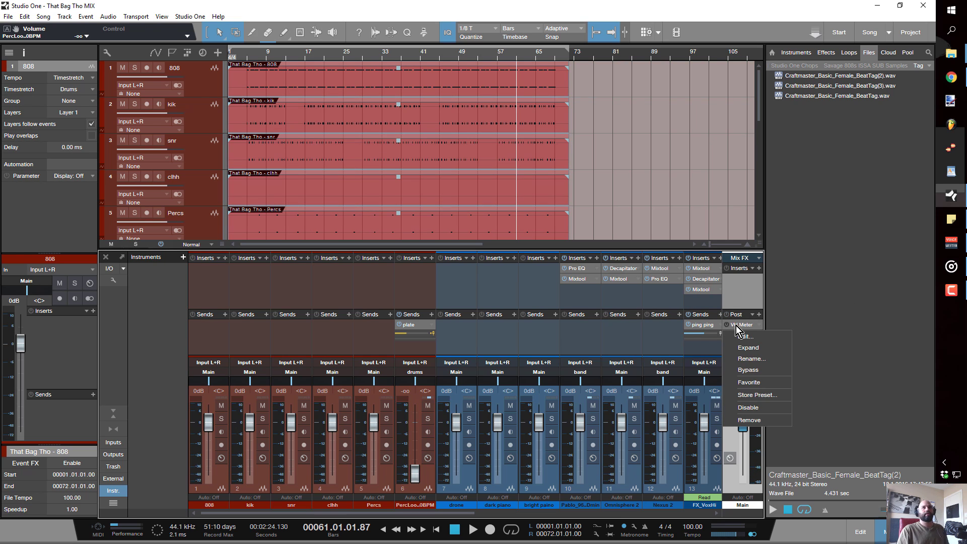
click(749, 419)
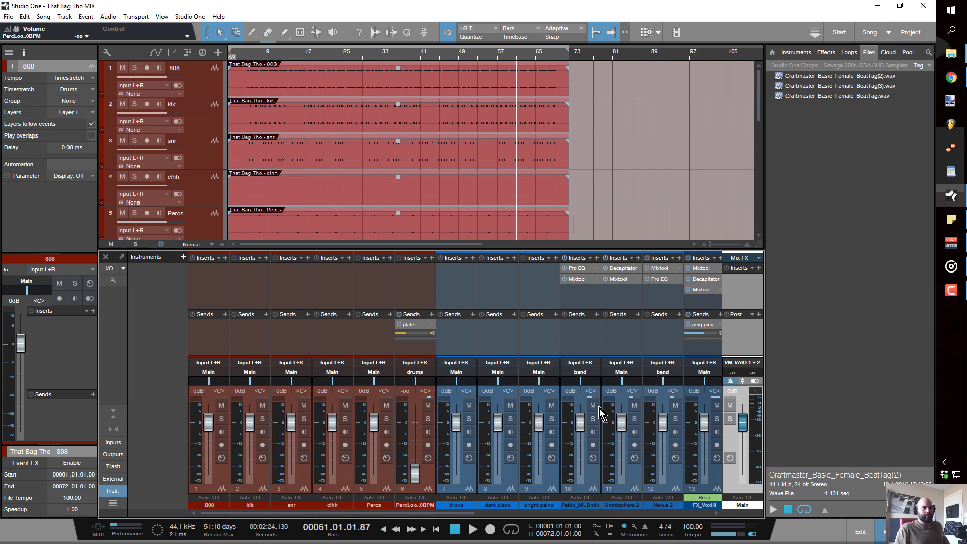
Step: Reduce the arrangement's track heights and show the lower tracks down to the Craftmaster beat tag
drag(431, 514, 453, 513)
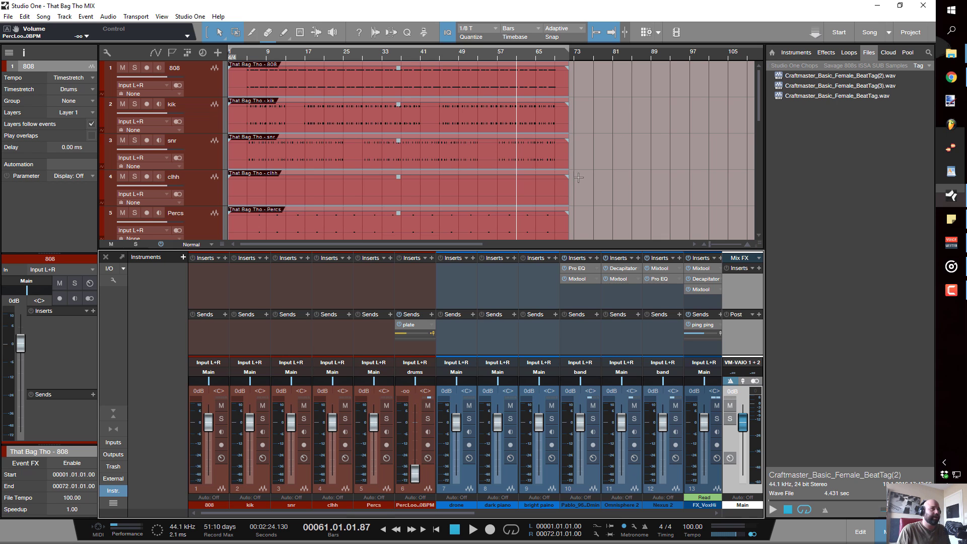
key(shift+w)
key(shift+w)
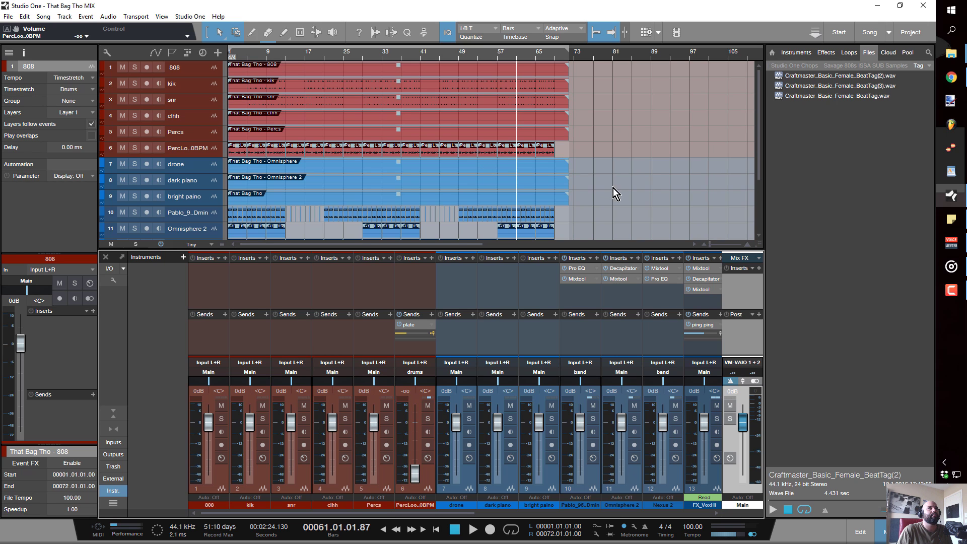
scroll(595, 188, down, 5)
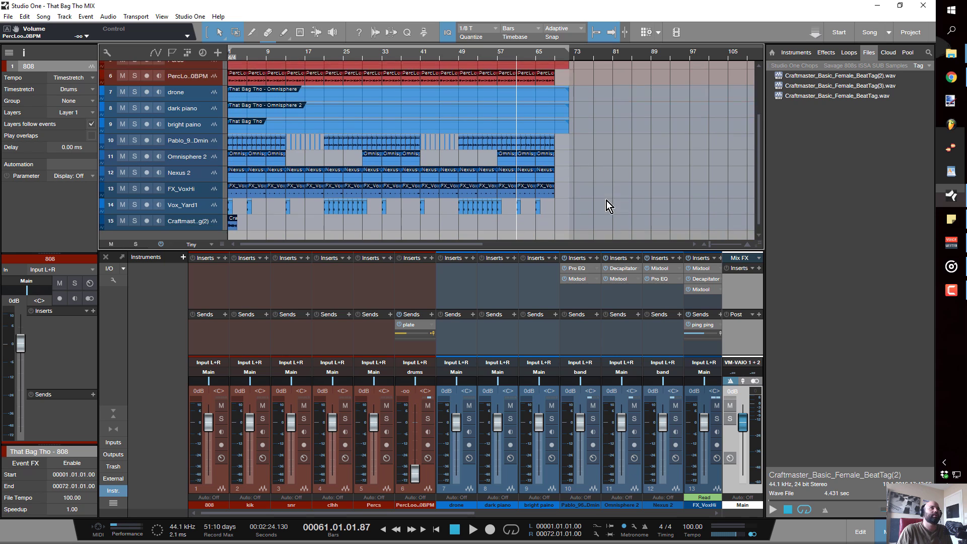
scroll(606, 200, down, 1)
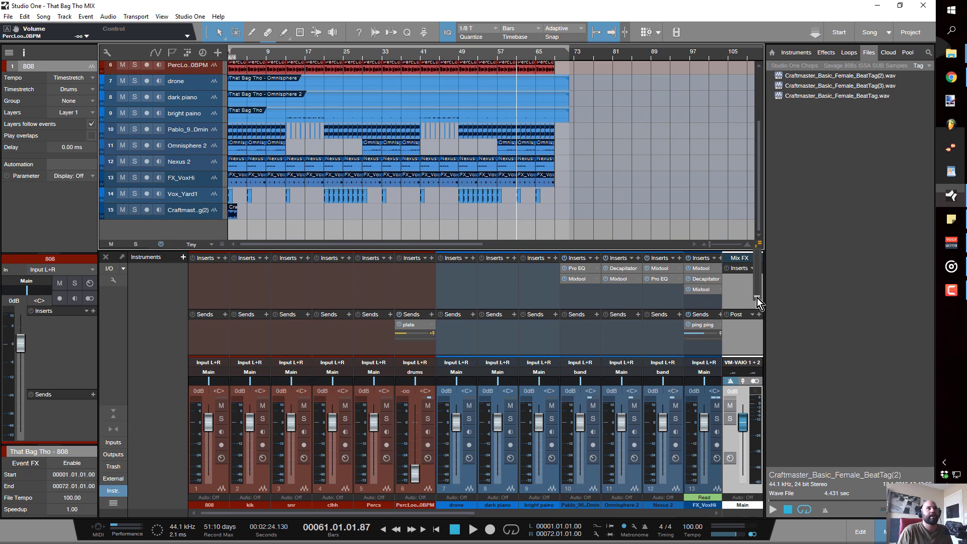
Step: Play the song from around bars 17 to 22 and check the Main channel's level meter
mouse_move(757, 297)
mouse_down()
mouse_move(757, 258)
mouse_move(758, 289)
mouse_up()
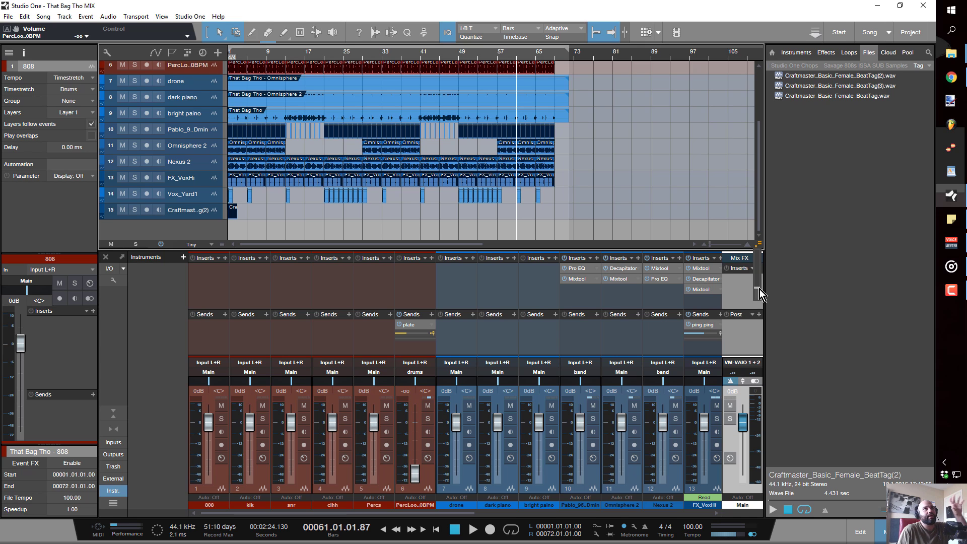
scroll(567, 144, up, 3)
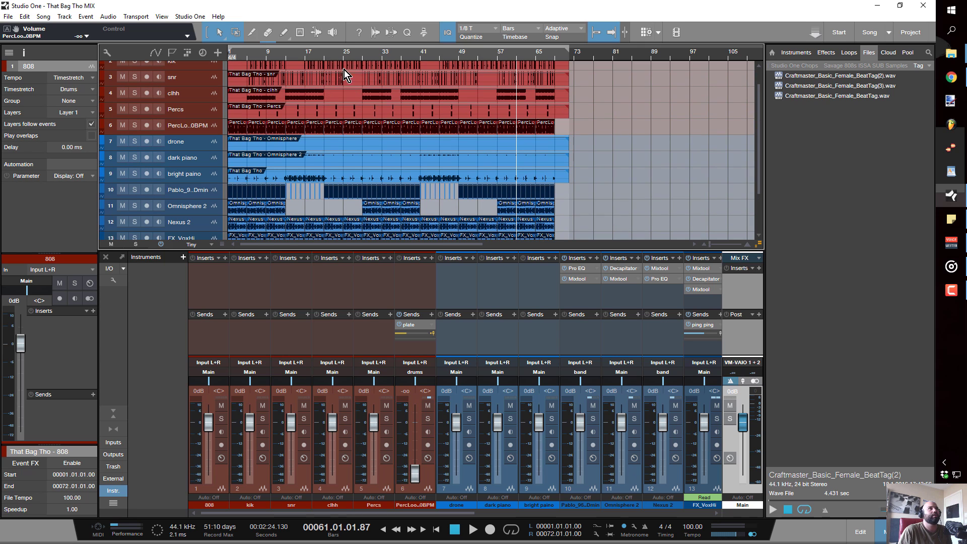
click(328, 54)
key(space)
scroll(322, 95, up, 1)
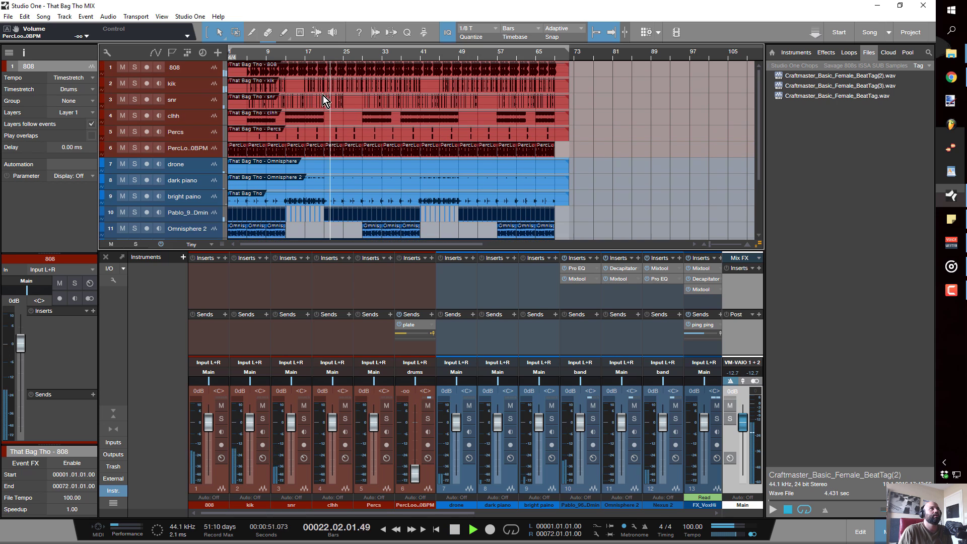
click(304, 53)
key(space)
scroll(328, 51, up, 8)
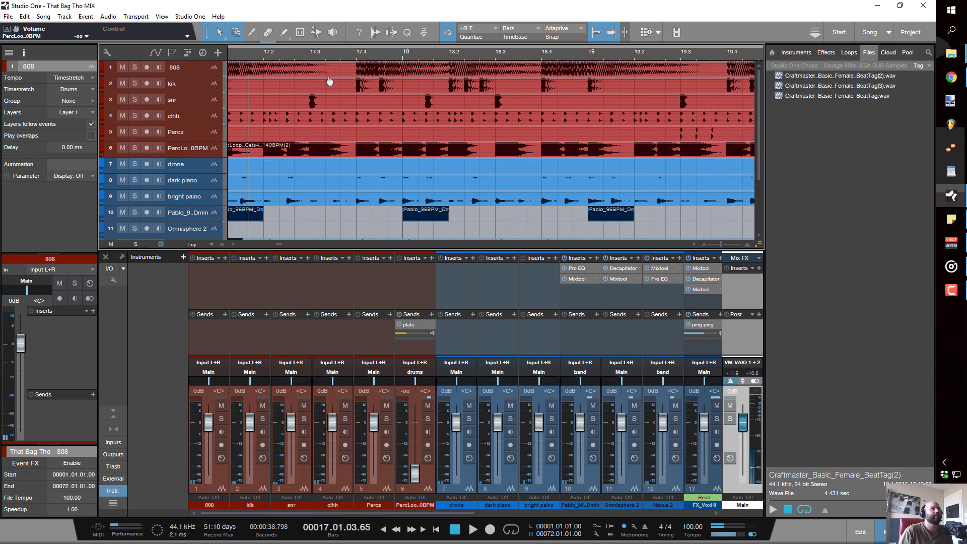
click(350, 53)
key(space)
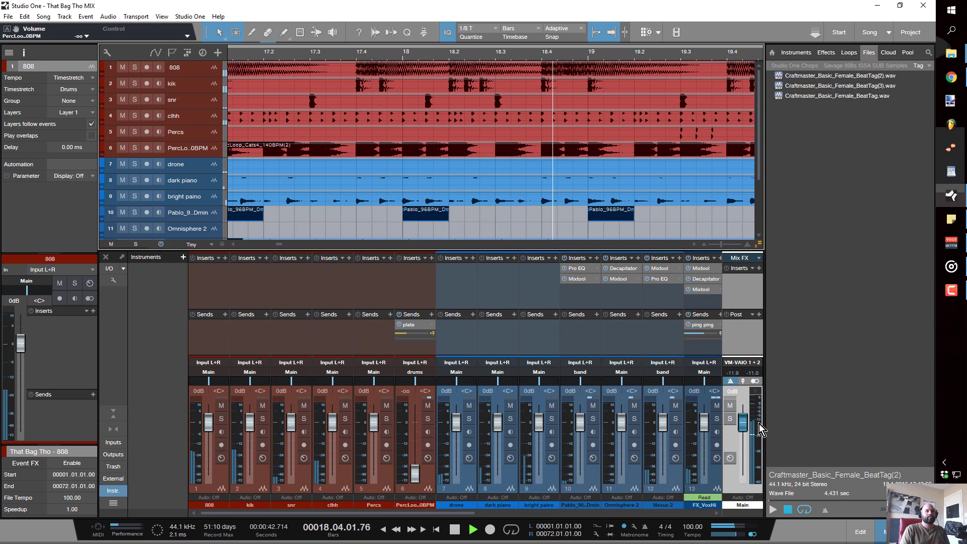
key(space)
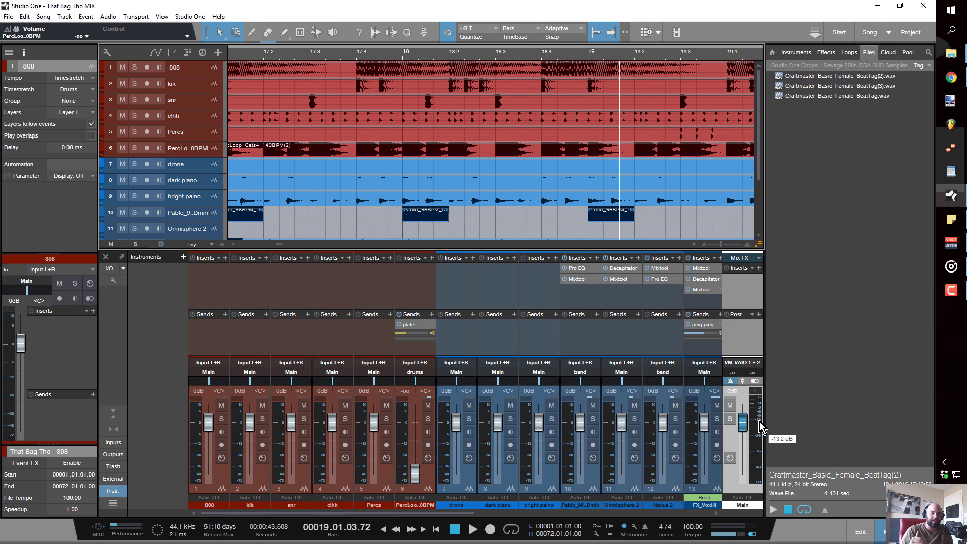
Step: Fit the full song length in the arrangement and hide the browser to widen the mixer
scroll(358, 63, up, 4)
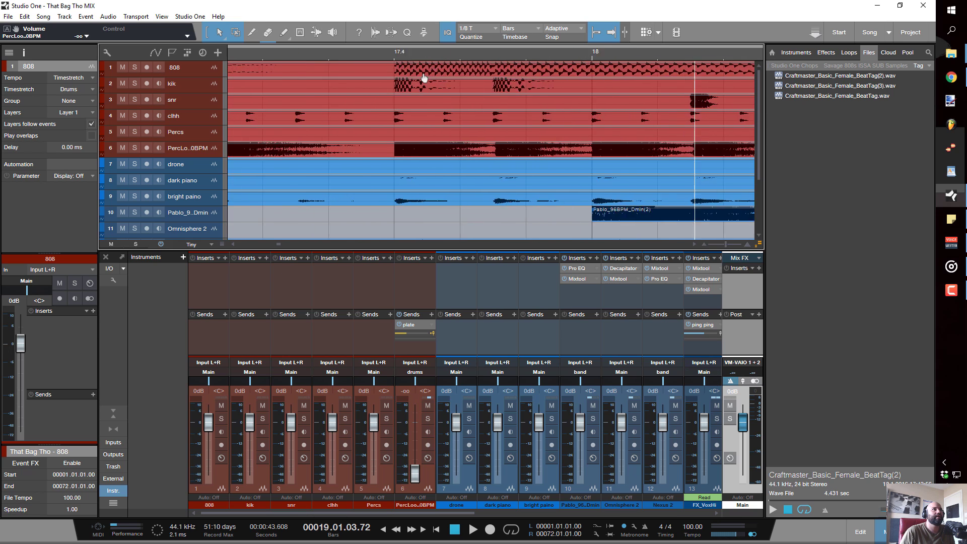
scroll(423, 77, down, 8)
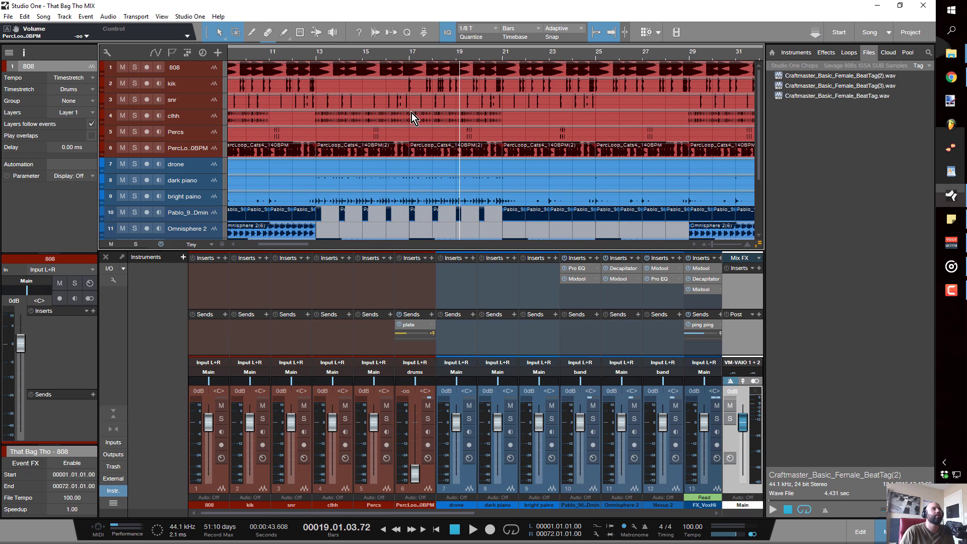
scroll(453, 119, down, 2)
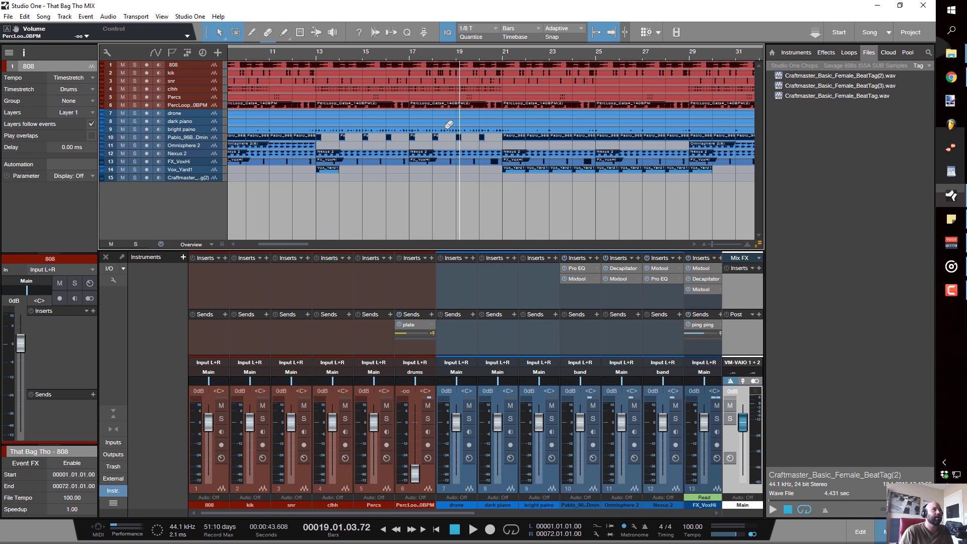
scroll(448, 124, up, 1)
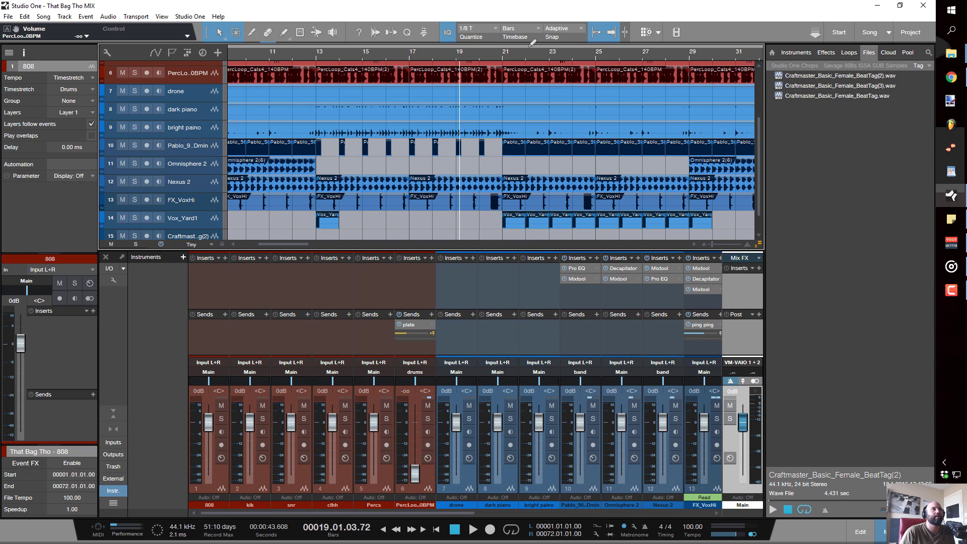
scroll(531, 61, down, 4)
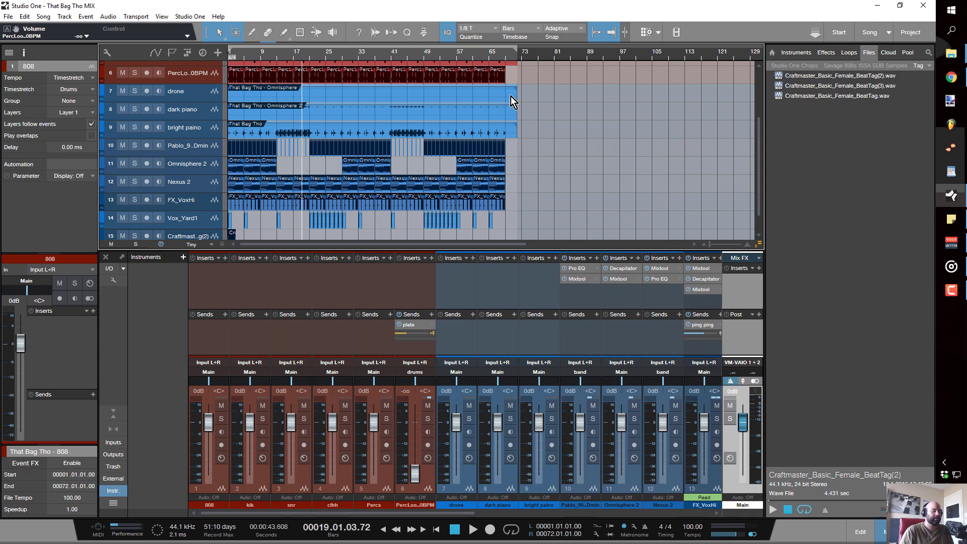
key(F5)
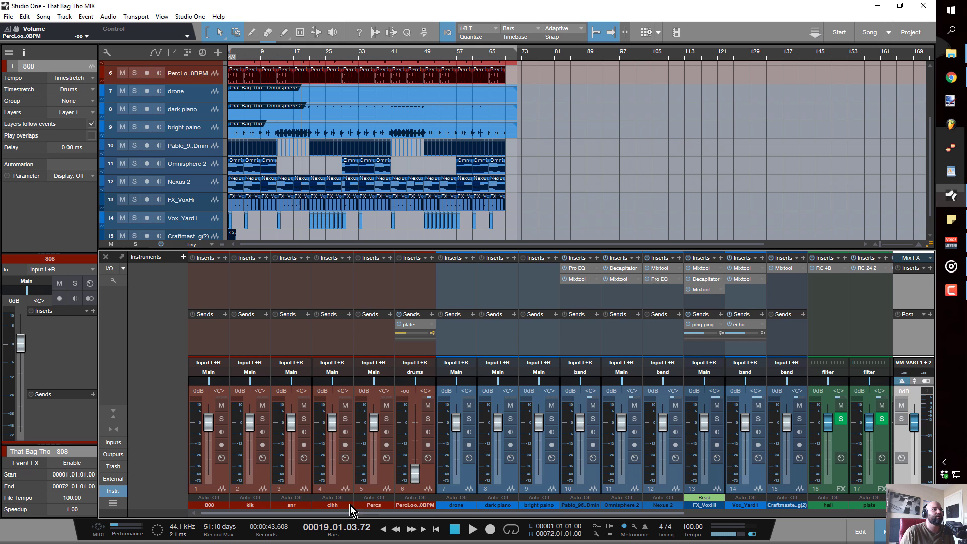
Step: Try to route the channels from 808 through PercLoop to the drums bus using the PercLoop channel's output
click(216, 475)
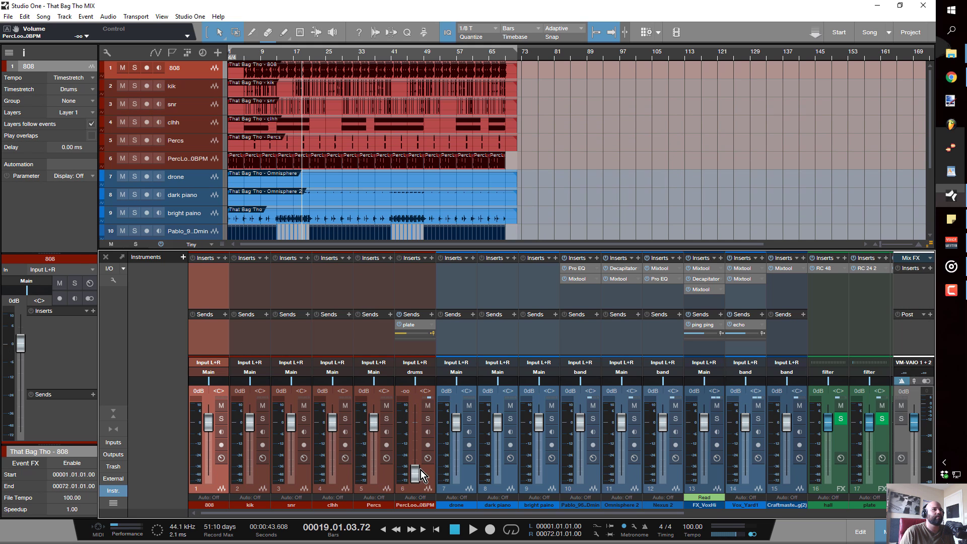
click(412, 440)
click(415, 372)
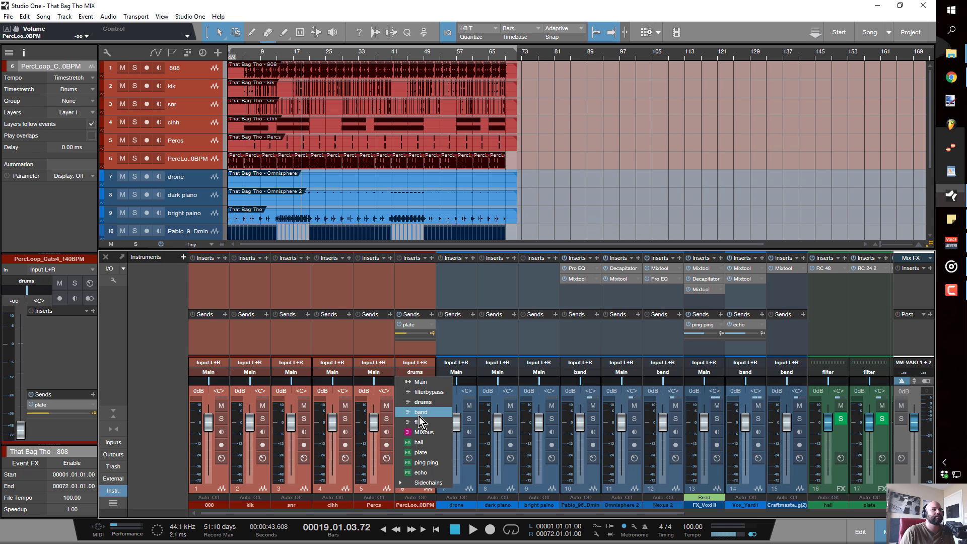
click(434, 401)
Step: Route all channels from drone through the Craftmaster beat tag to the band bus together
click(472, 476)
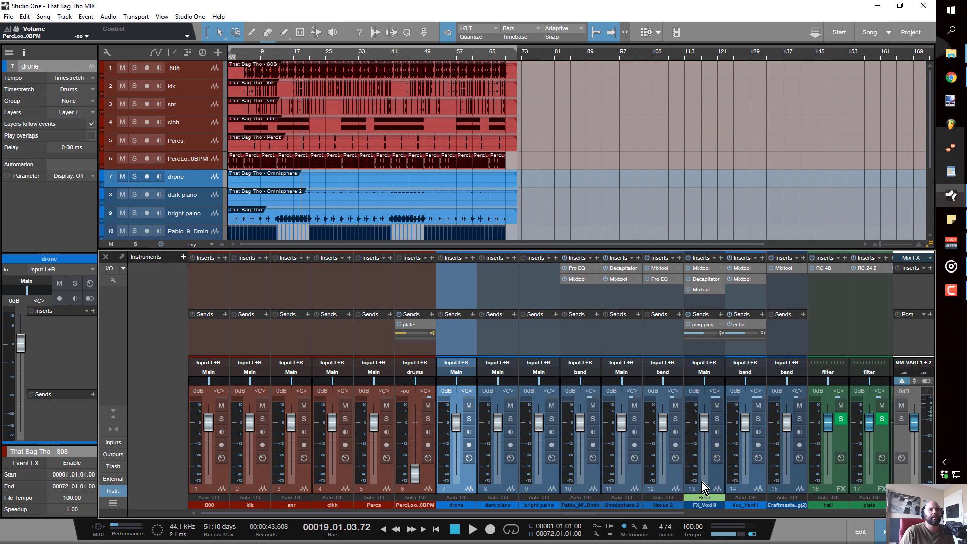
click(801, 477)
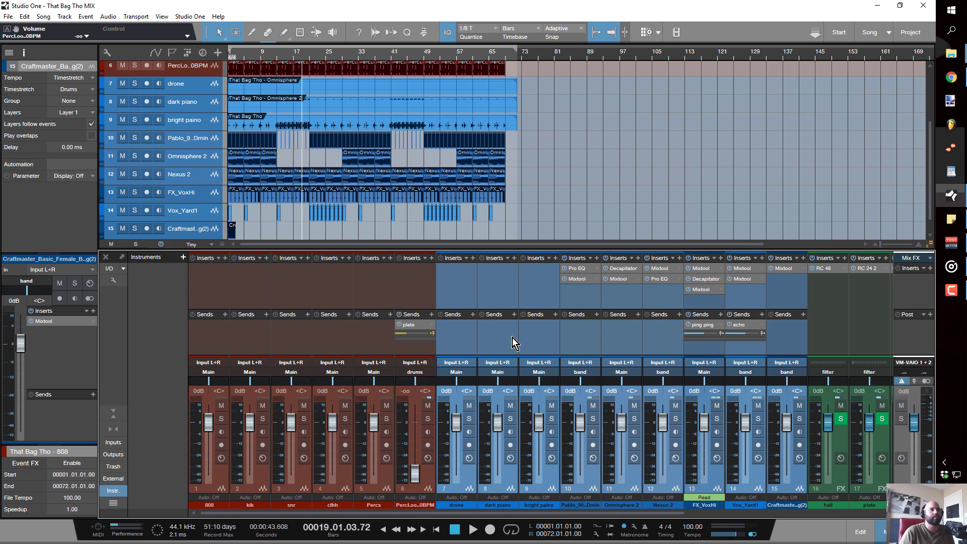
click(467, 373)
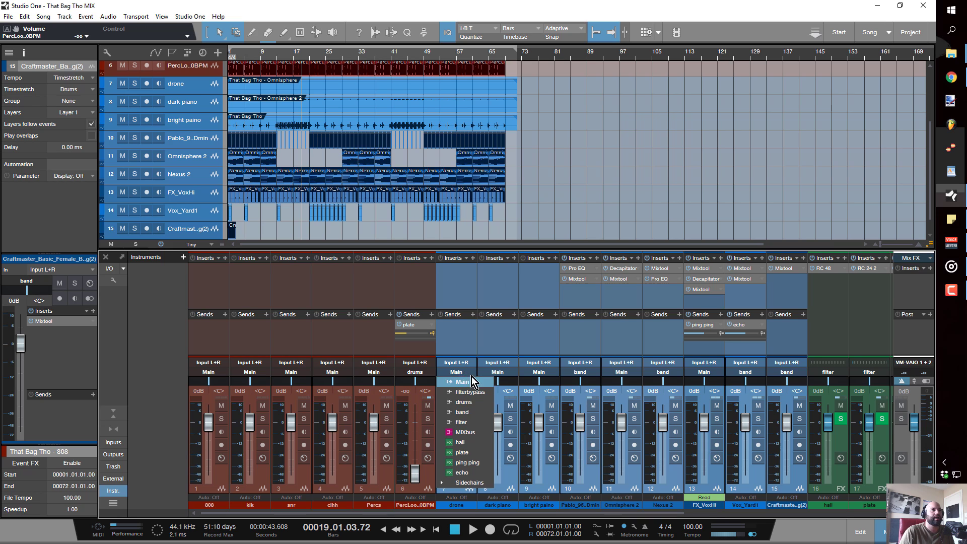
click(475, 413)
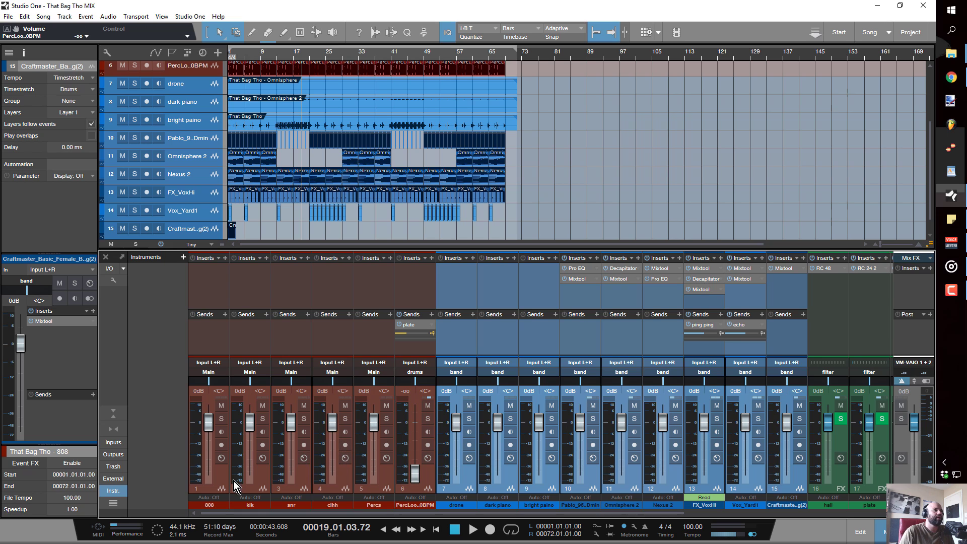
Step: Route the channels from 808 through PercLoop to the drums bus together, using the Percs channel's output
click(217, 479)
shift+click(423, 474)
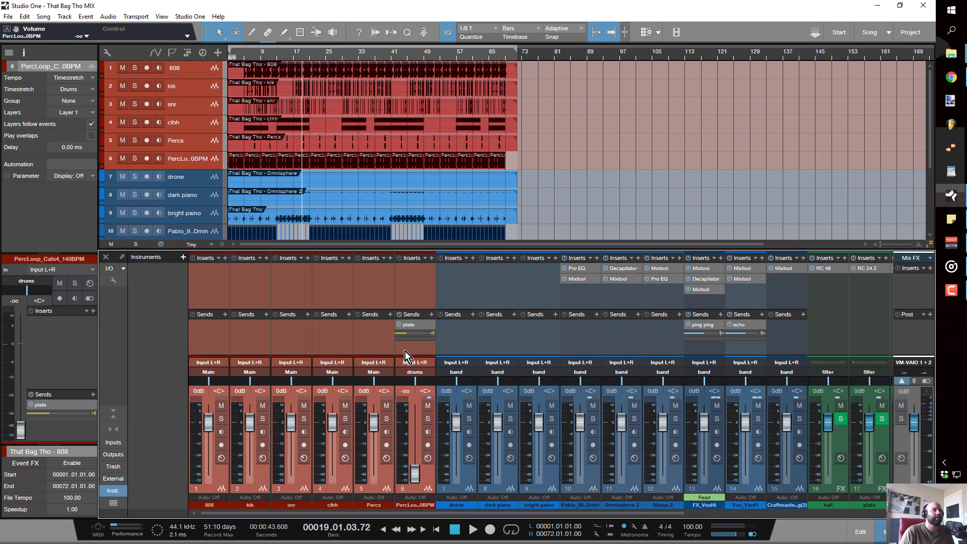
click(377, 372)
click(402, 400)
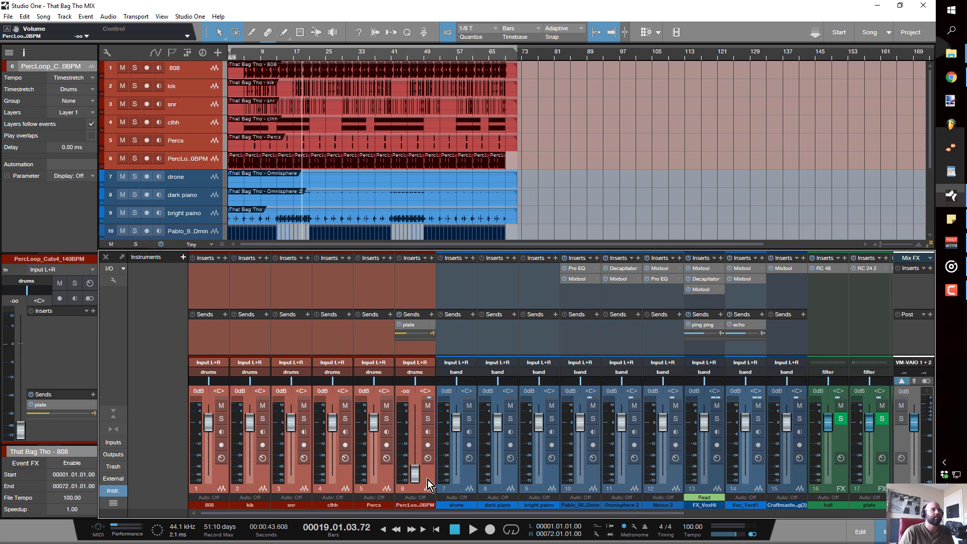
drag(382, 512, 410, 511)
drag(313, 500, 278, 501)
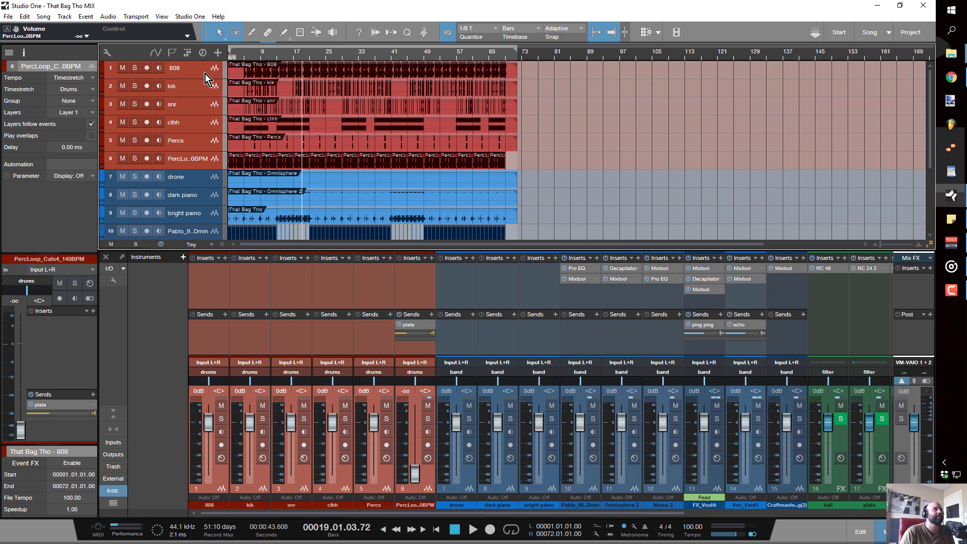
Step: Load the 808 side Chain FX chain preset on the 808 channel's inserts
click(187, 75)
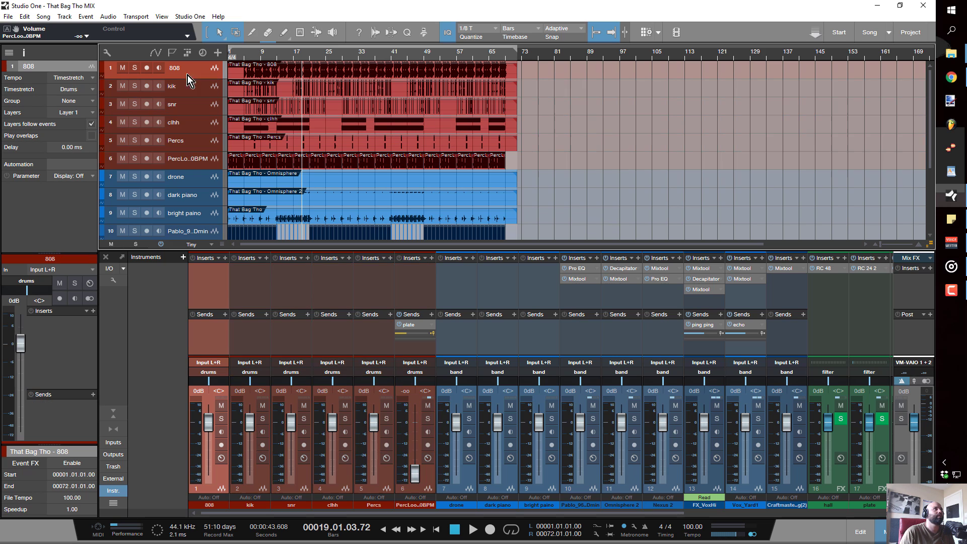
click(218, 258)
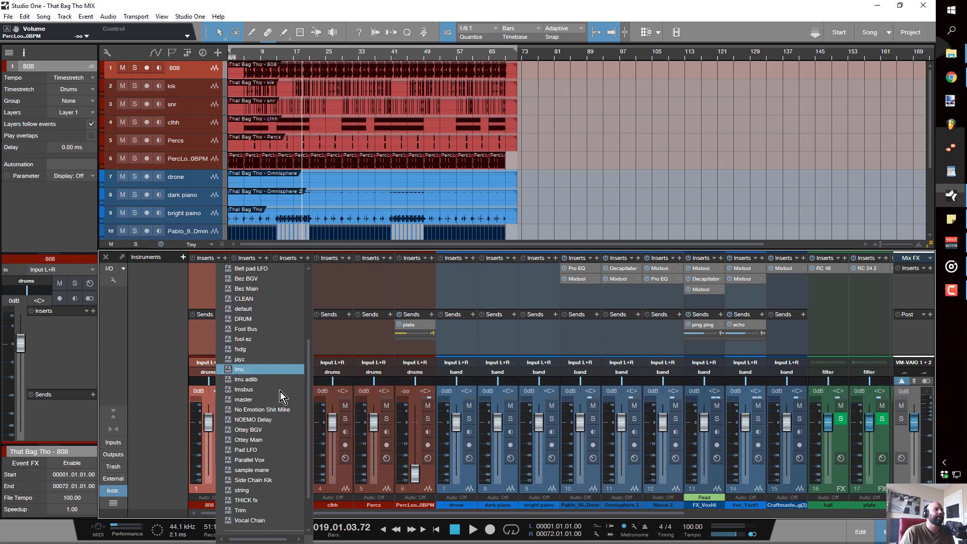
scroll(280, 392, down, 2)
scroll(283, 437, up, 5)
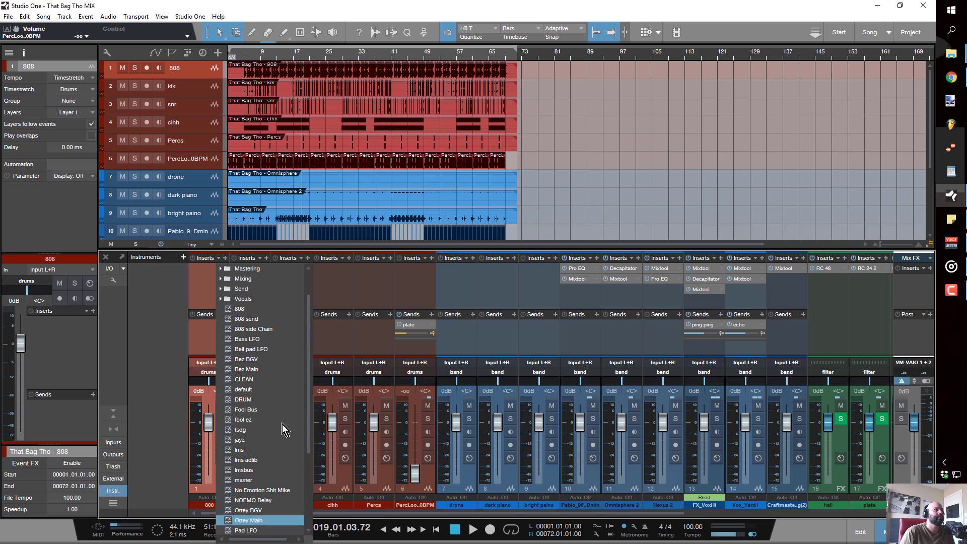
click(272, 326)
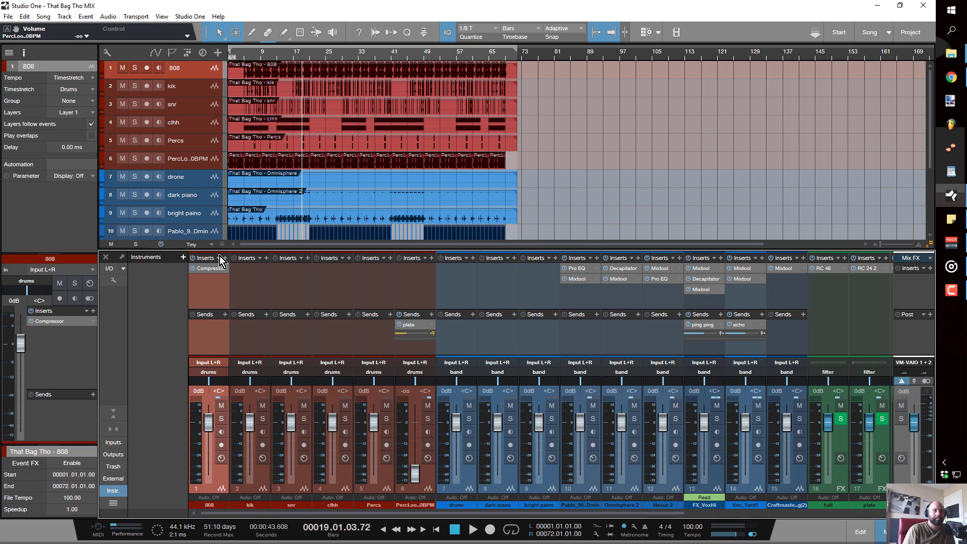
Step: Load the Side Chain Kik FX chain preset on the kik channel's inserts
click(261, 258)
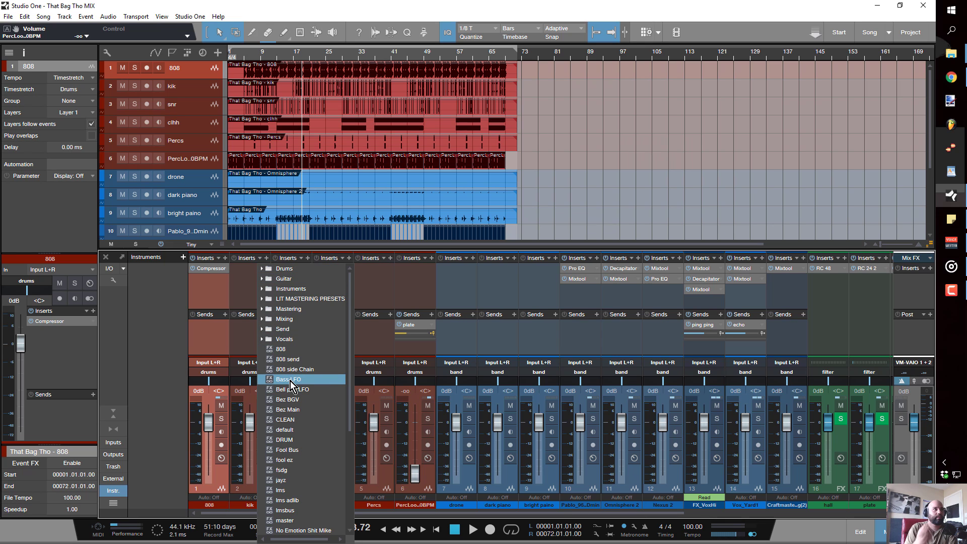
scroll(302, 395, down, 5)
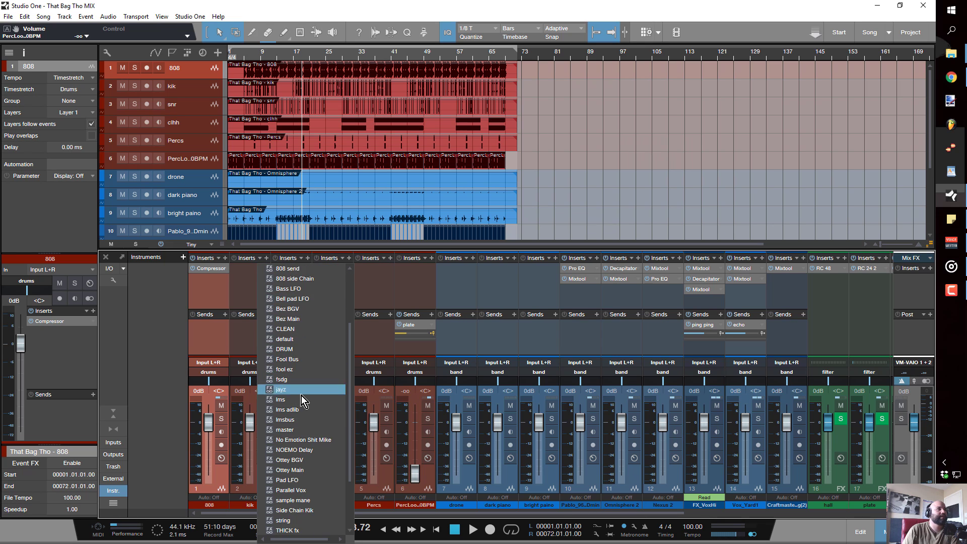
scroll(310, 403, up, 5)
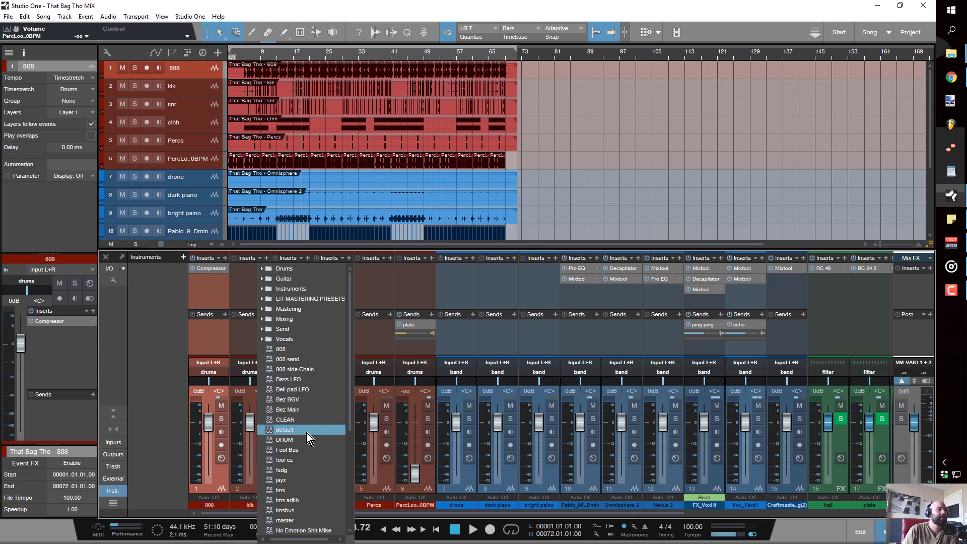
scroll(307, 433, down, 4)
scroll(309, 443, down, 1)
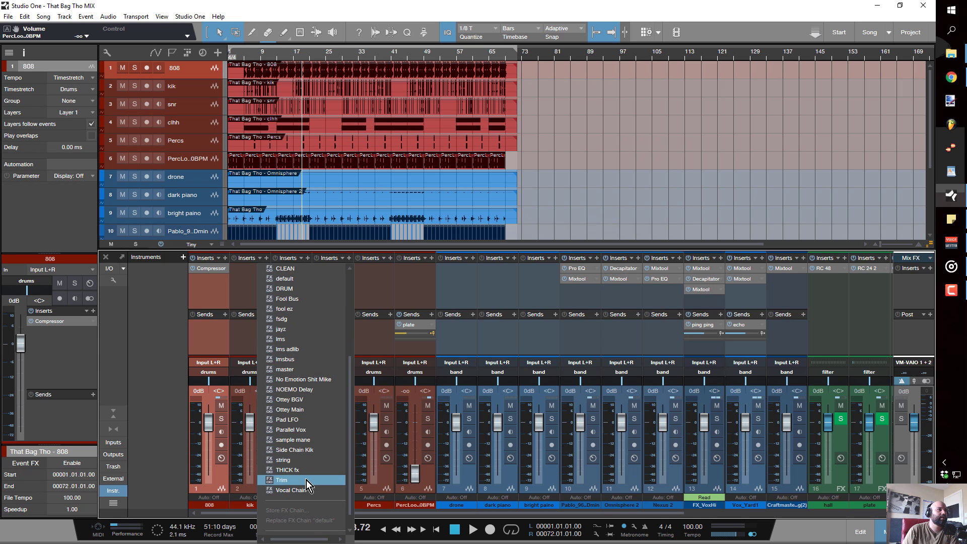
click(303, 449)
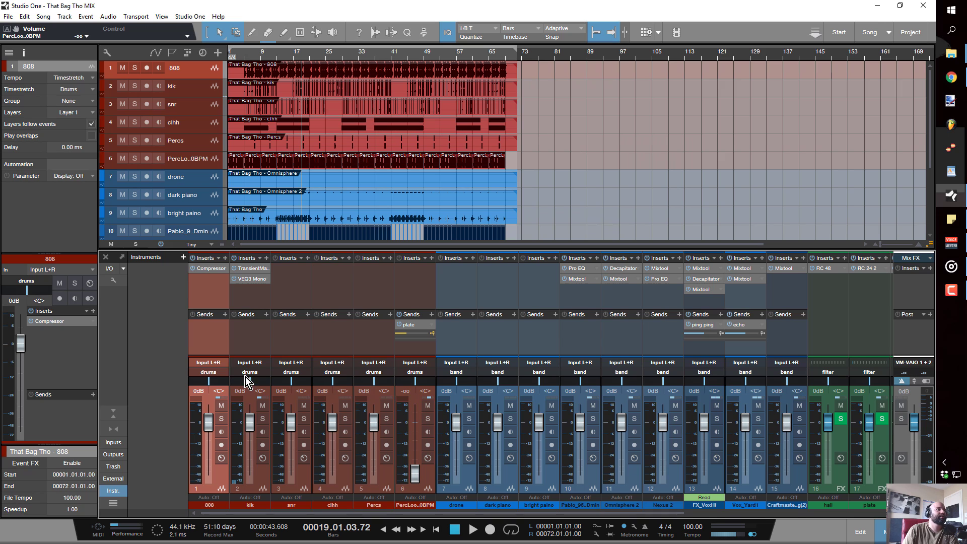
Step: Add a send on the kik channel to the sidechain of the 808 channel's Compressor
click(266, 315)
click(300, 426)
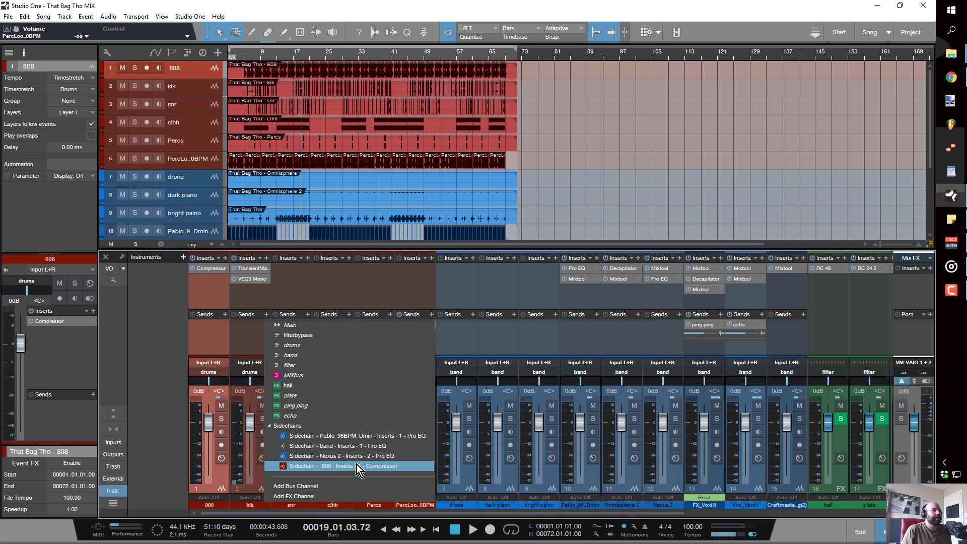
click(377, 467)
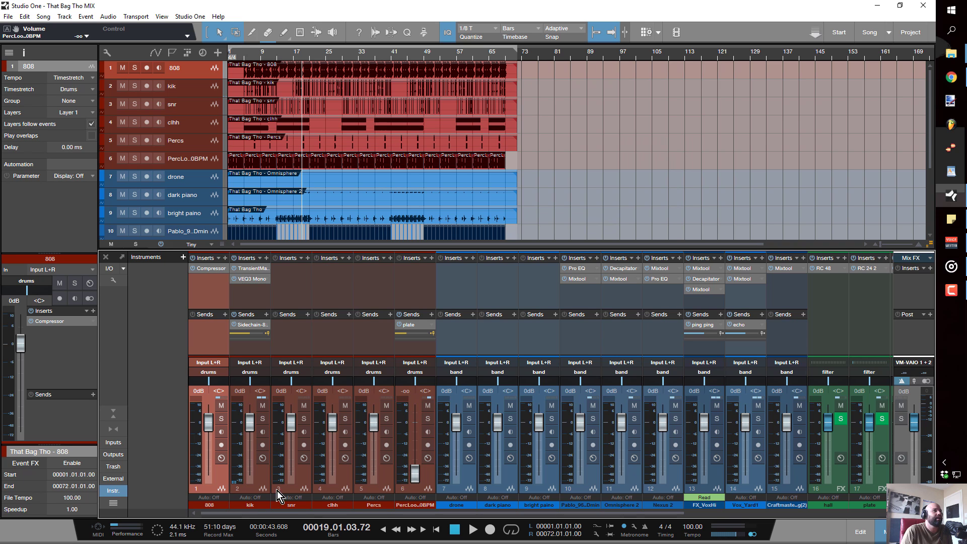
Step: Look over the FX and bus channels in the mixer, and select the clhh channel
scroll(297, 514, down, 5)
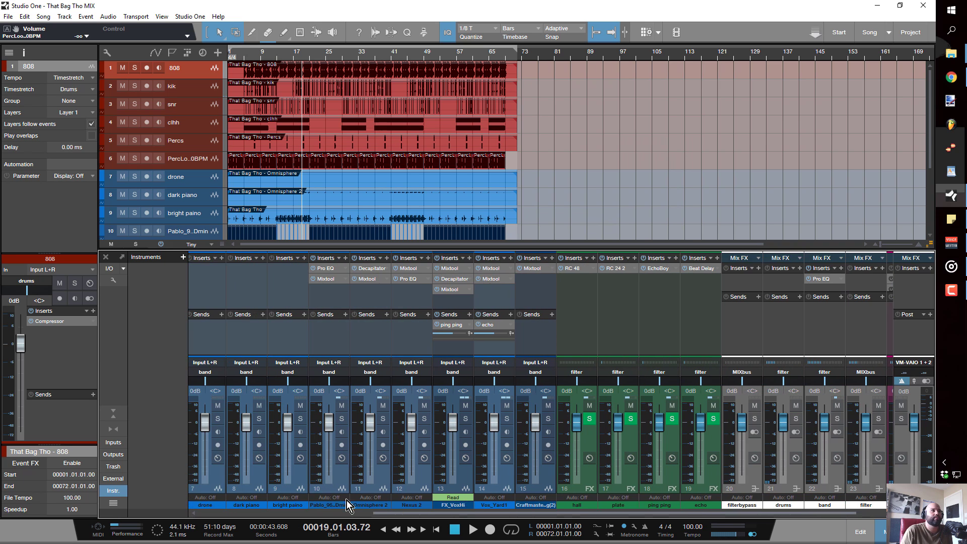
scroll(346, 501, up, 5)
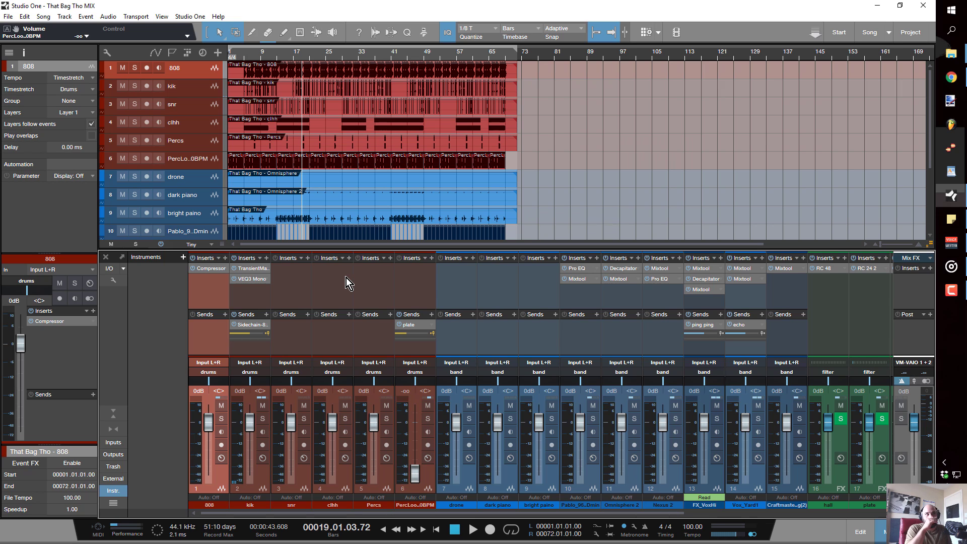
click(326, 344)
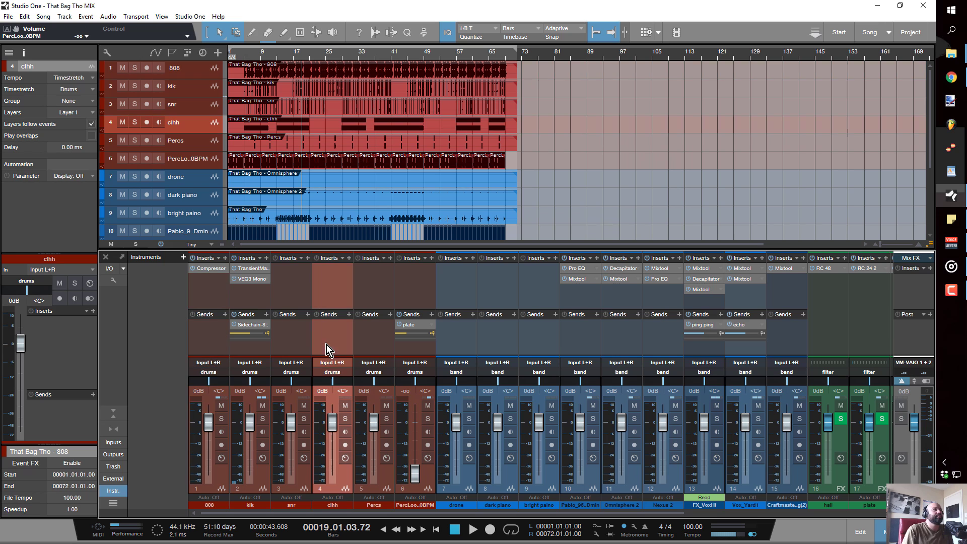
Step: Insert Slate Digital's Virtual Mix Rack after the Compressor on the 808 channel
click(224, 259)
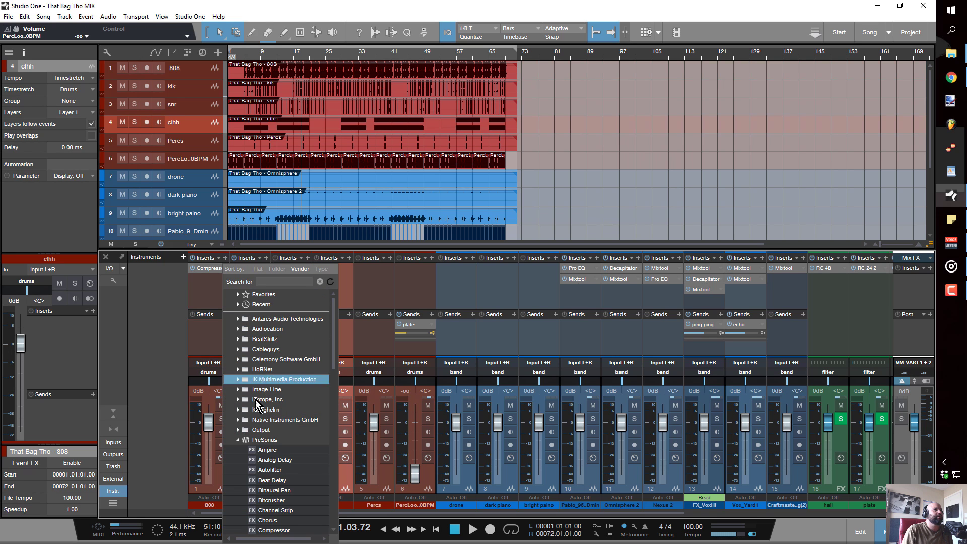
click(237, 439)
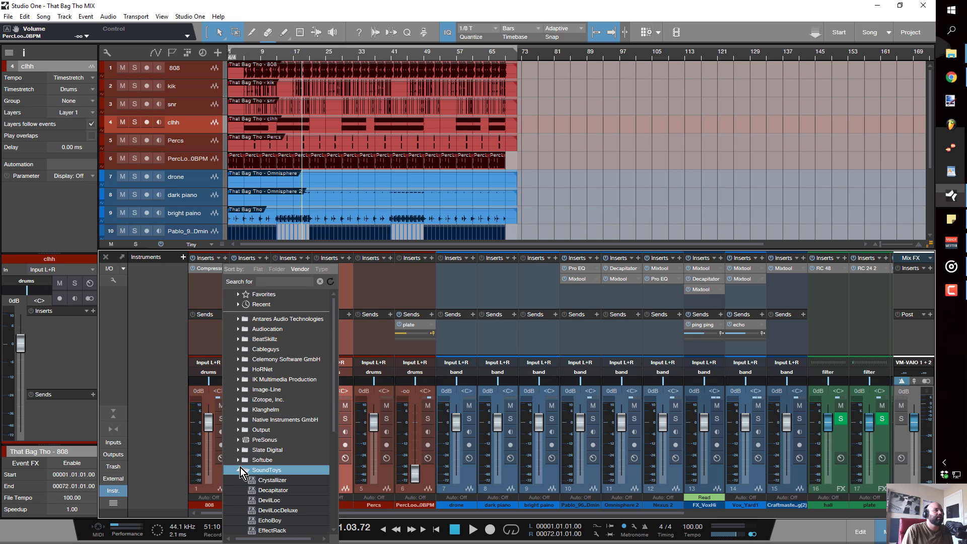
click(237, 440)
click(237, 449)
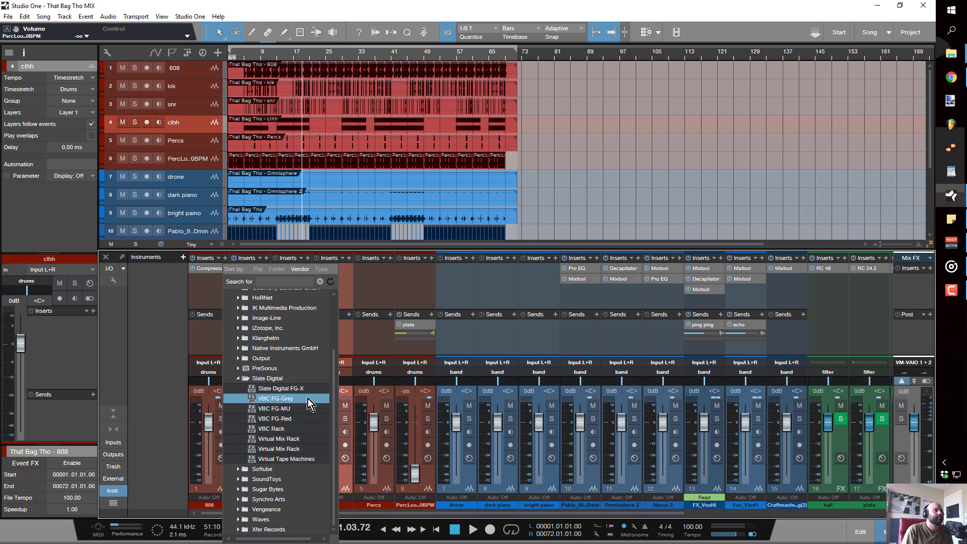
double_click(297, 438)
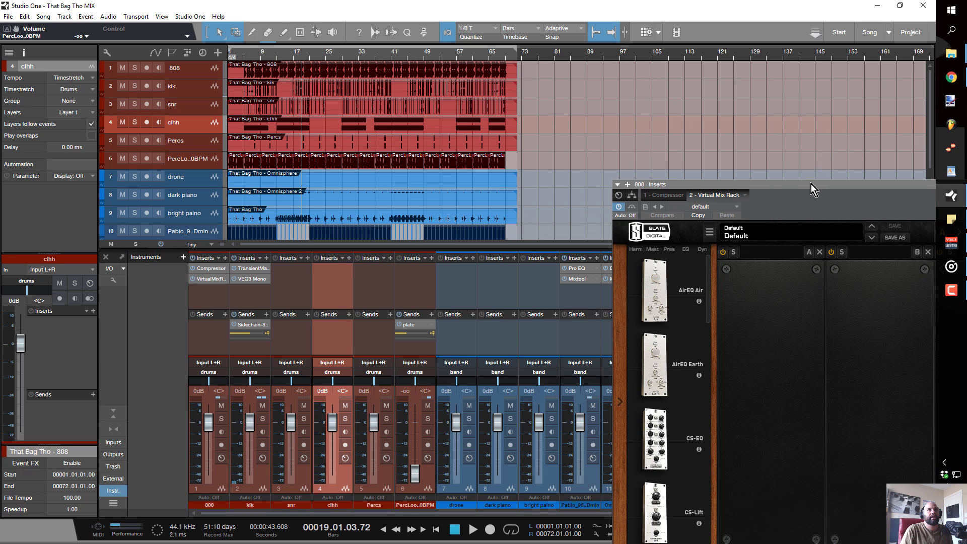
Step: Load the Console preset in the 808 channel's Virtual Mix Rack, look over its modules, and close the plug-in window
drag(811, 183, 540, 107)
click(475, 126)
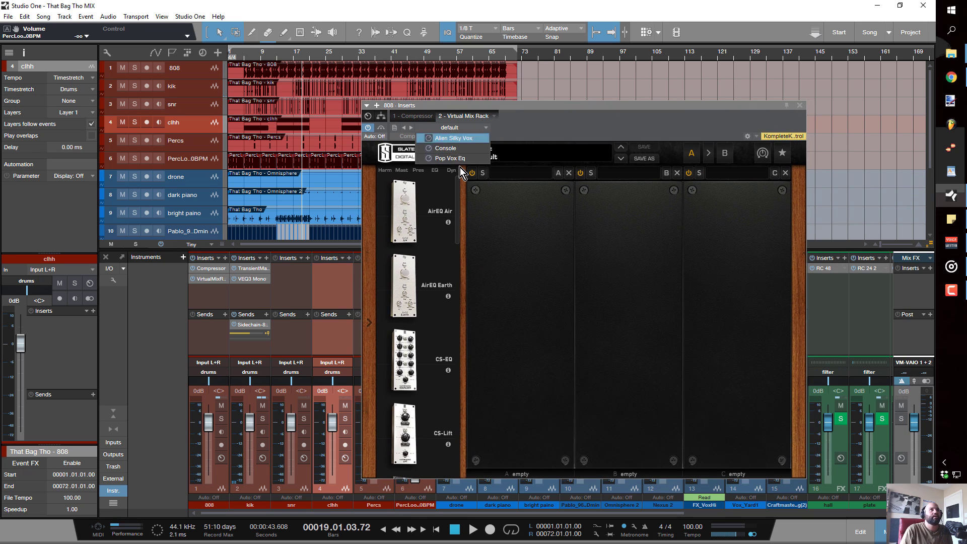
click(460, 148)
click(459, 158)
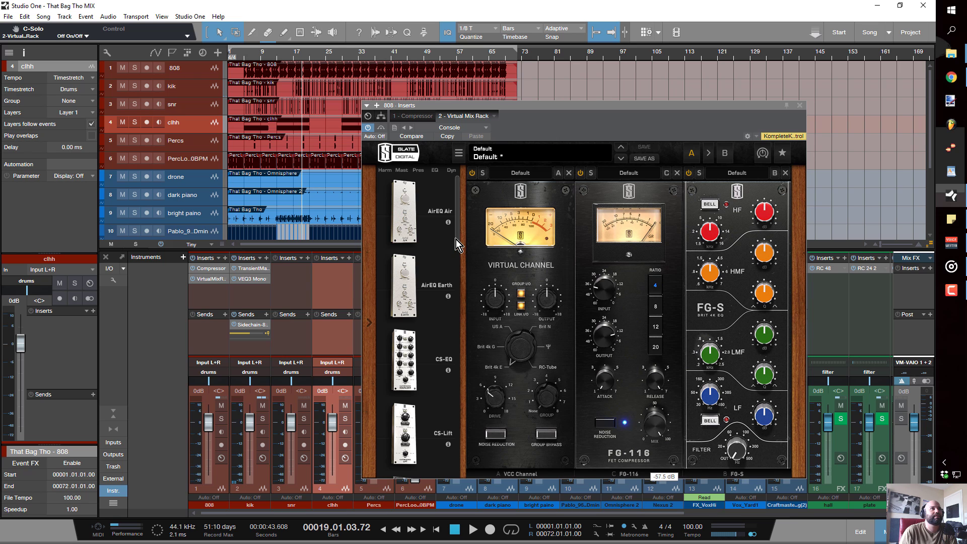
drag(456, 240, 474, 110)
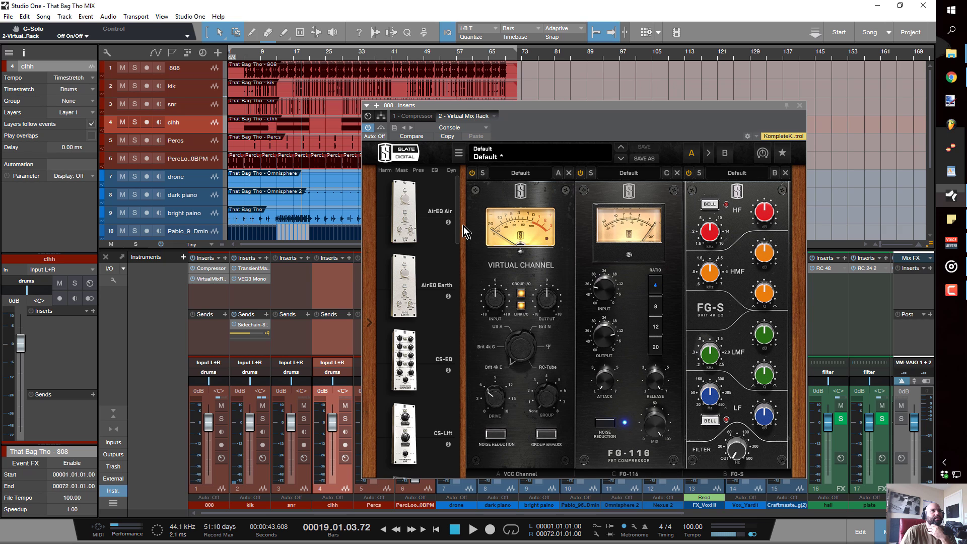
drag(456, 229, 475, 167)
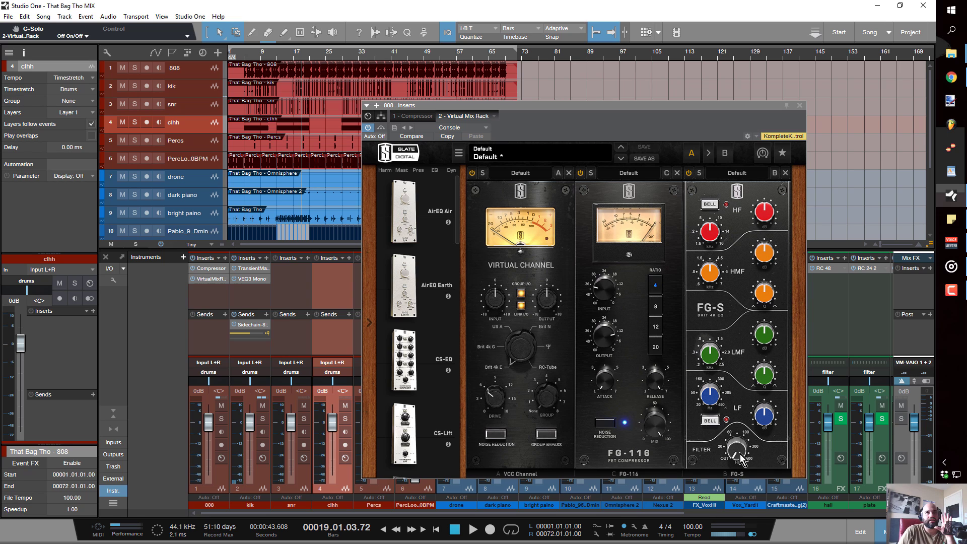
mouse_move(740, 454)
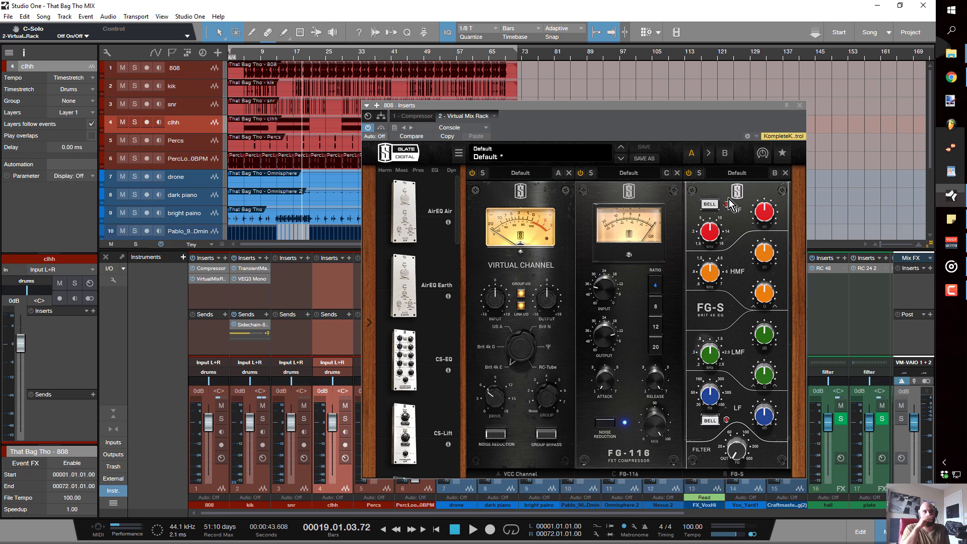
click(800, 106)
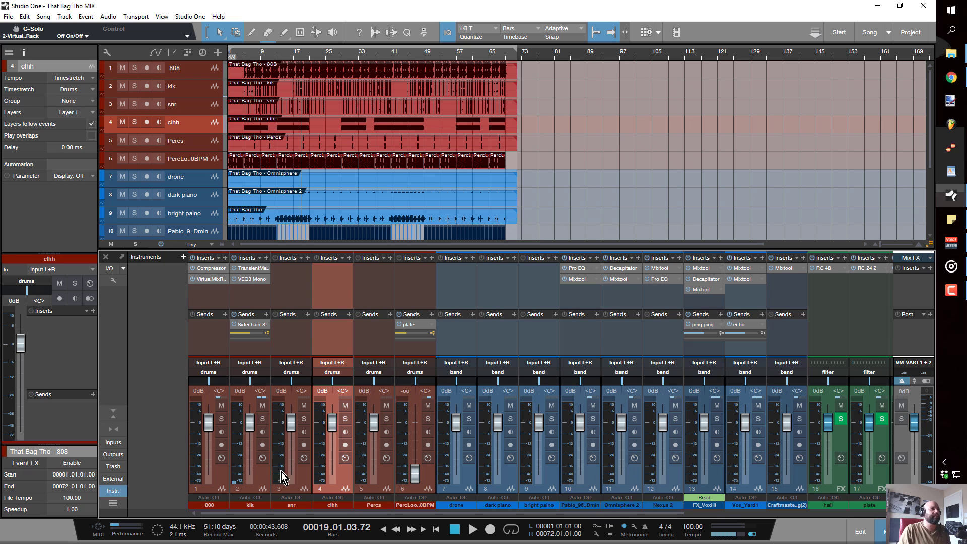
Step: Select the channels from kik through Vox_Yard1 and copy the 808's Virtual Mix Rack onto all of their inserts
click(264, 474)
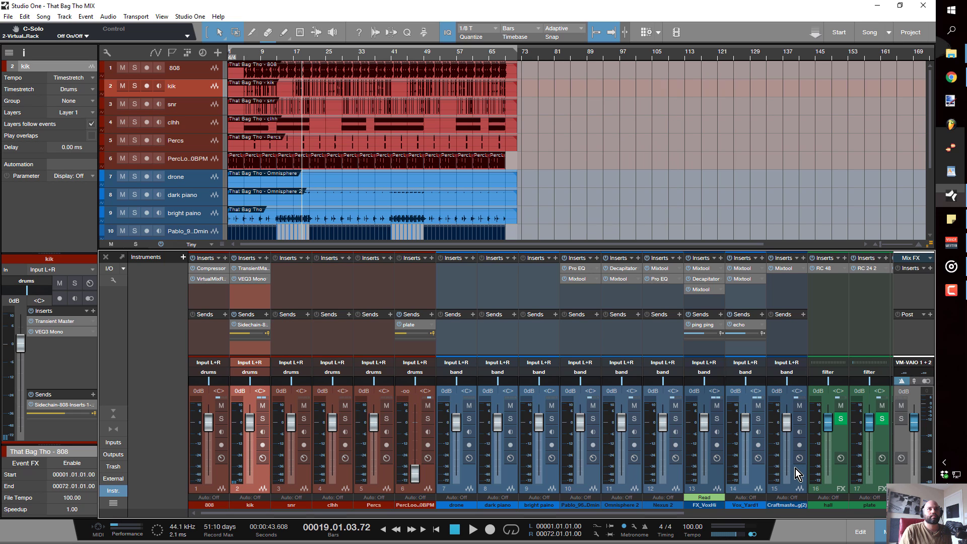
click(760, 472)
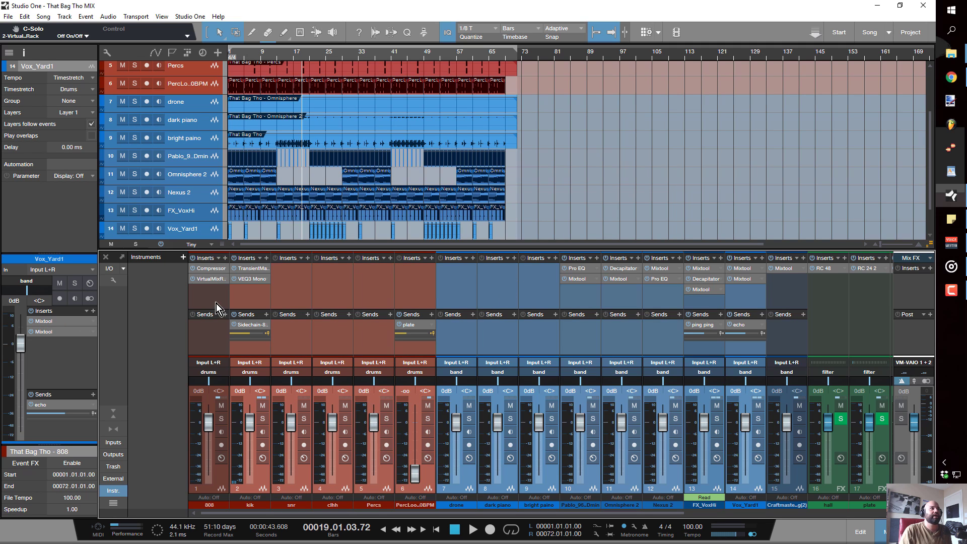
drag(208, 278, 237, 290)
mouse_move(238, 292)
mouse_down()
mouse_move(245, 278)
mouse_move(249, 292)
mouse_up()
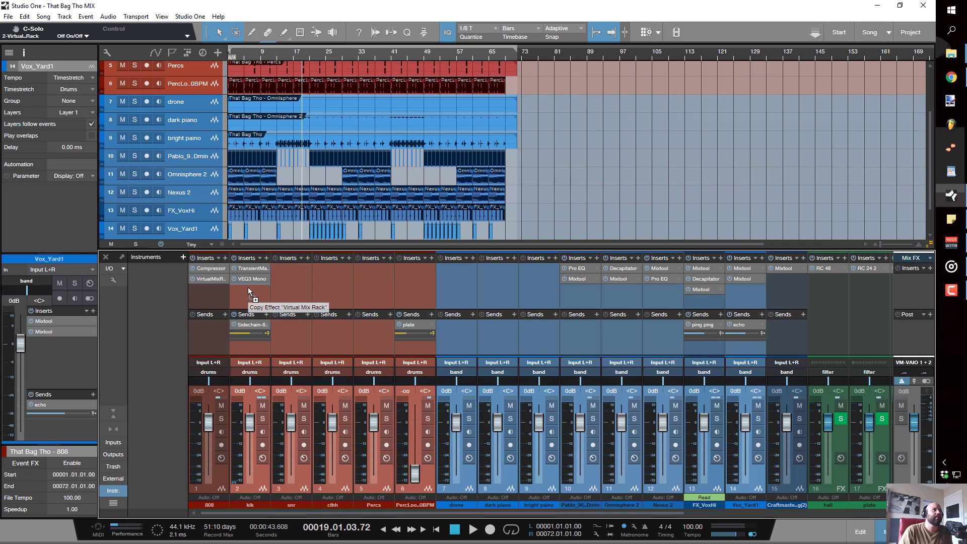
drag(249, 291, 248, 288)
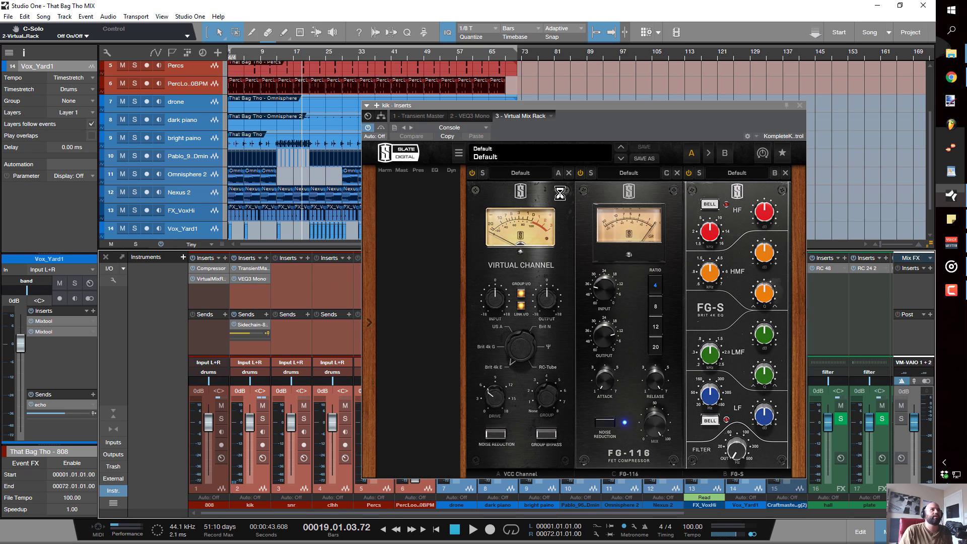
click(800, 105)
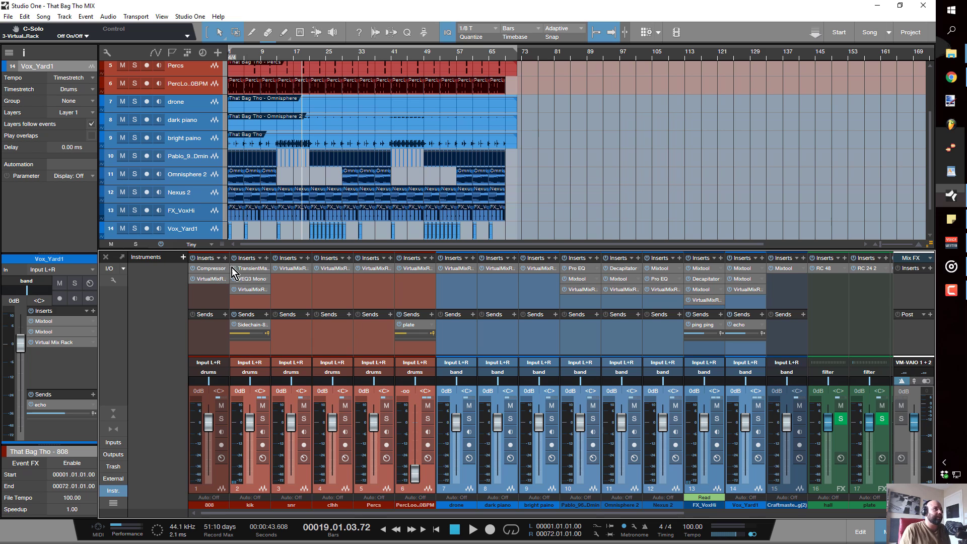
Step: Raise the Virtual Channel input to +18.0 dB in the 808's Virtual Mix Rack, and select the 808 track
click(203, 280)
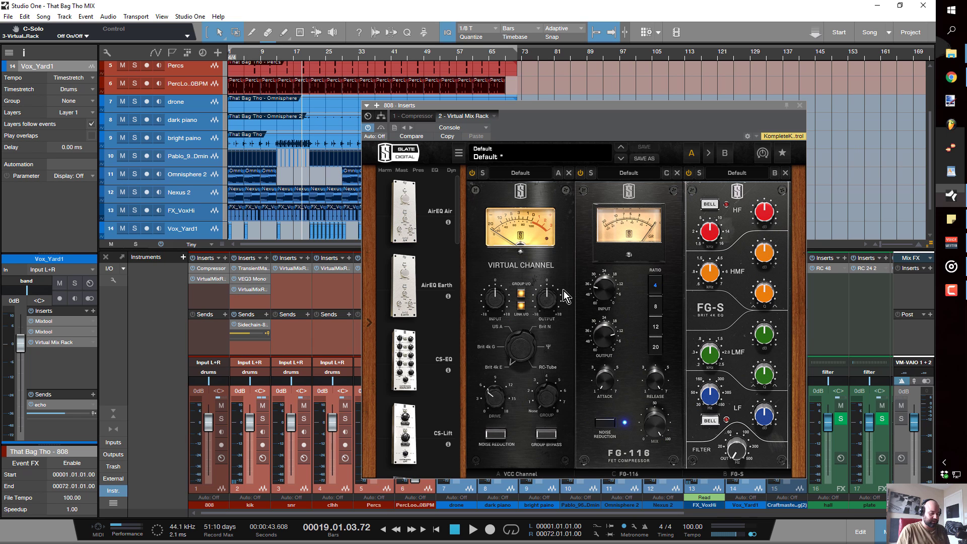
drag(498, 309, 504, 165)
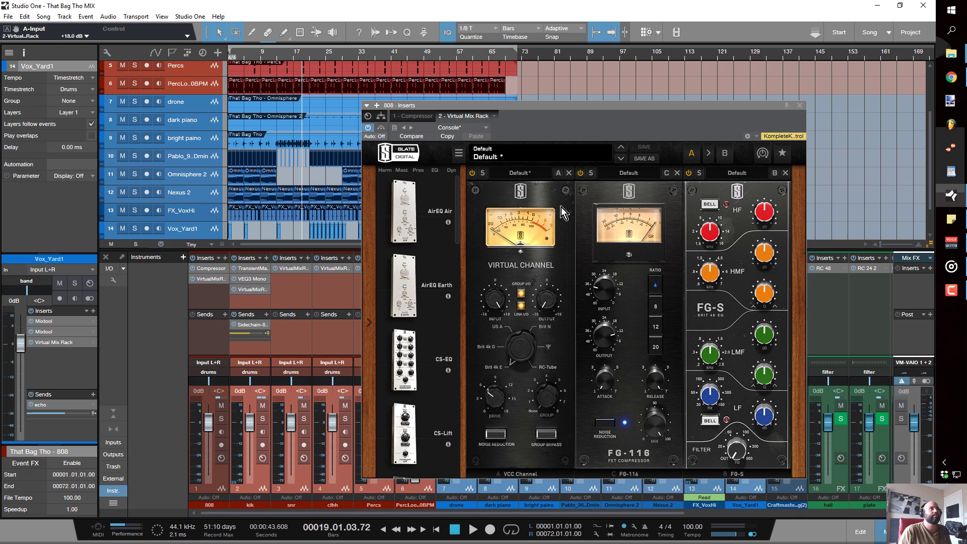
scroll(194, 96, up, 5)
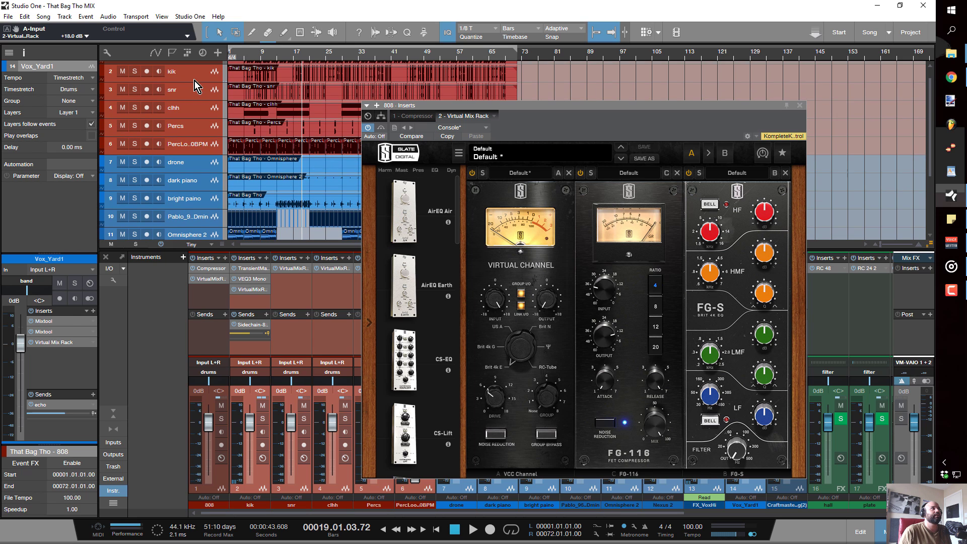
click(194, 79)
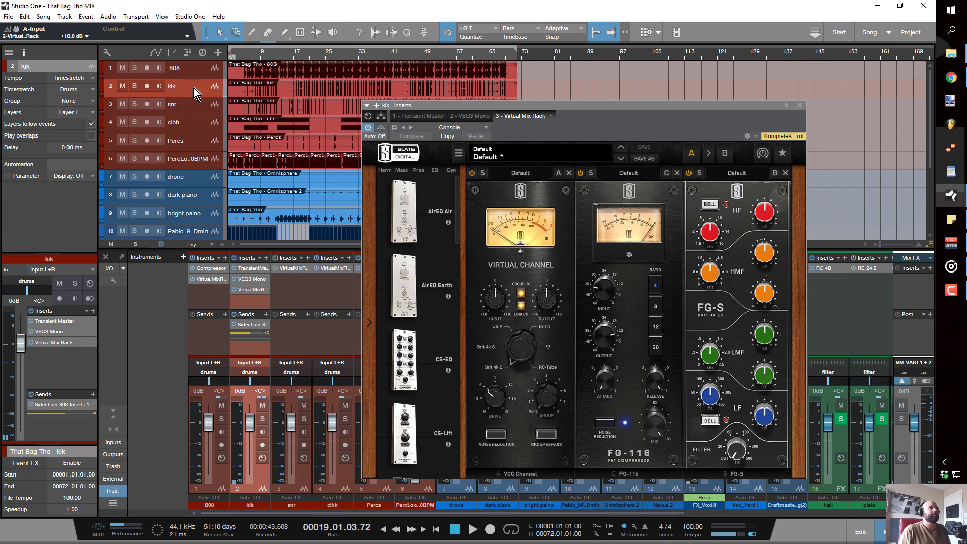
click(185, 73)
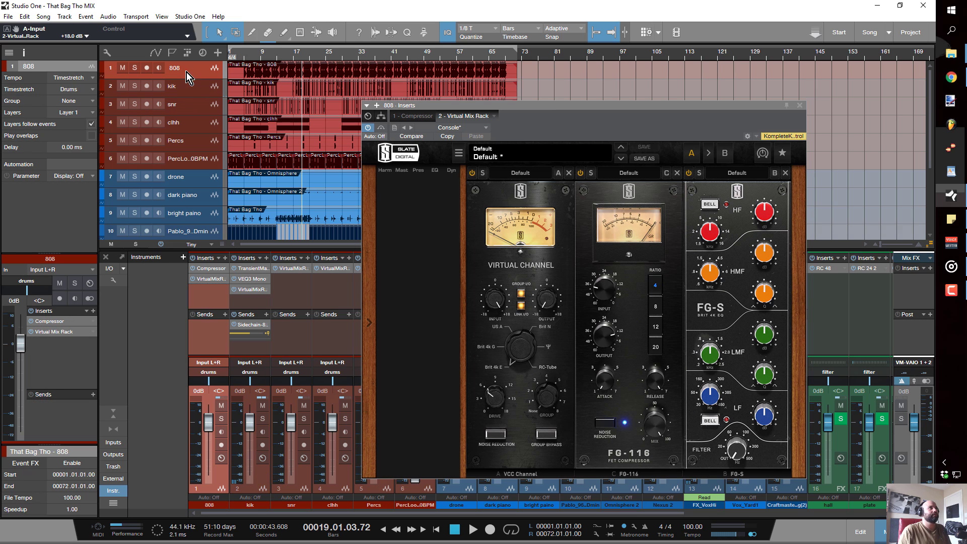
Step: Play the song from about bar 5 and lower the 808 Compressor's threshold to -21.72 dB
click(246, 56)
key(space)
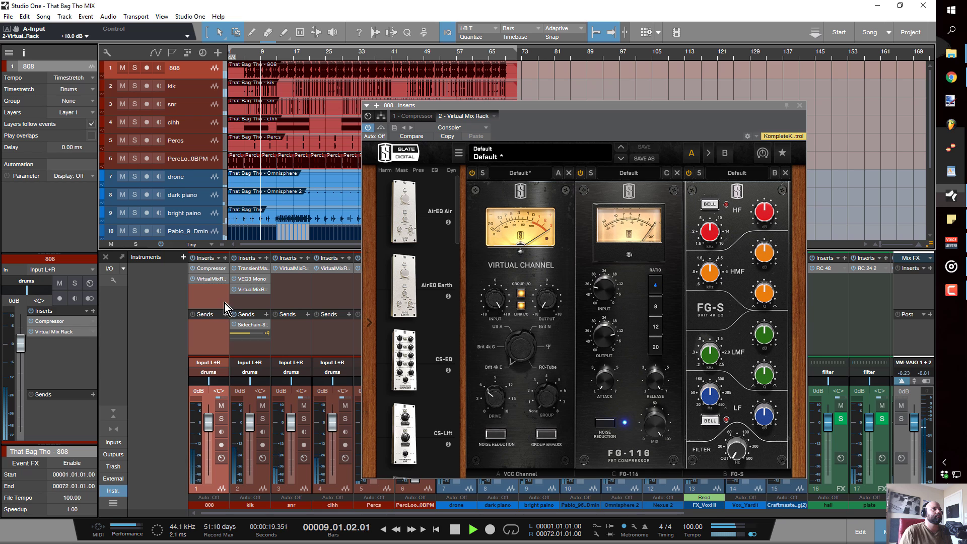
click(213, 269)
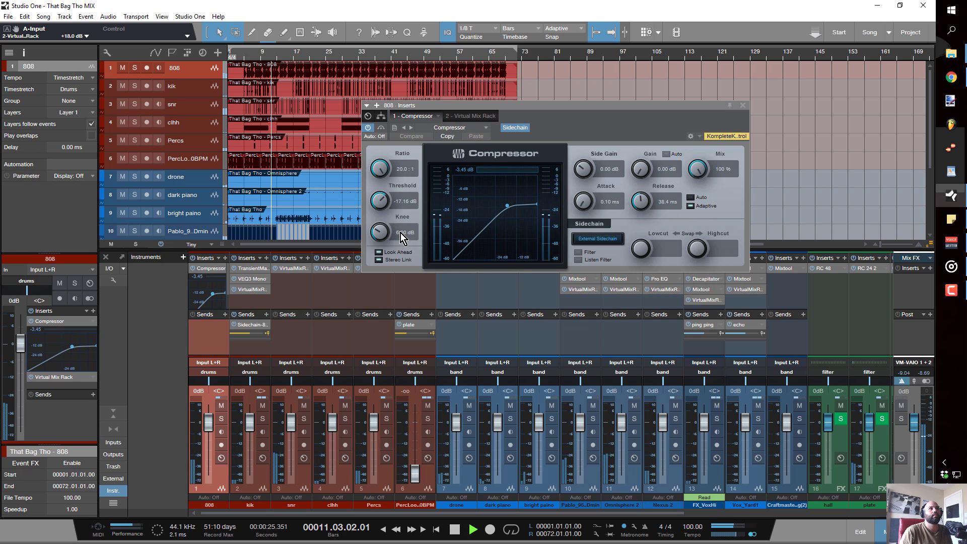
drag(388, 201, 387, 211)
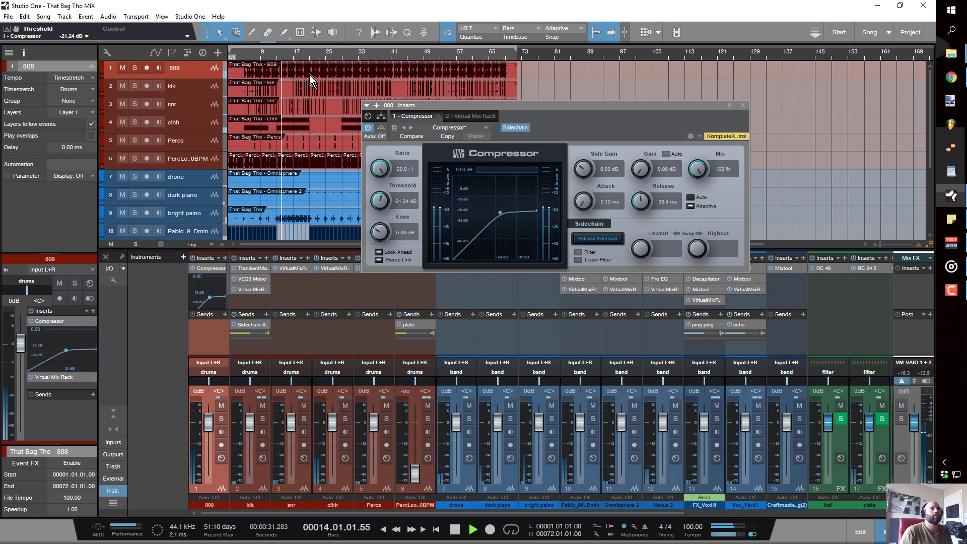
click(249, 57)
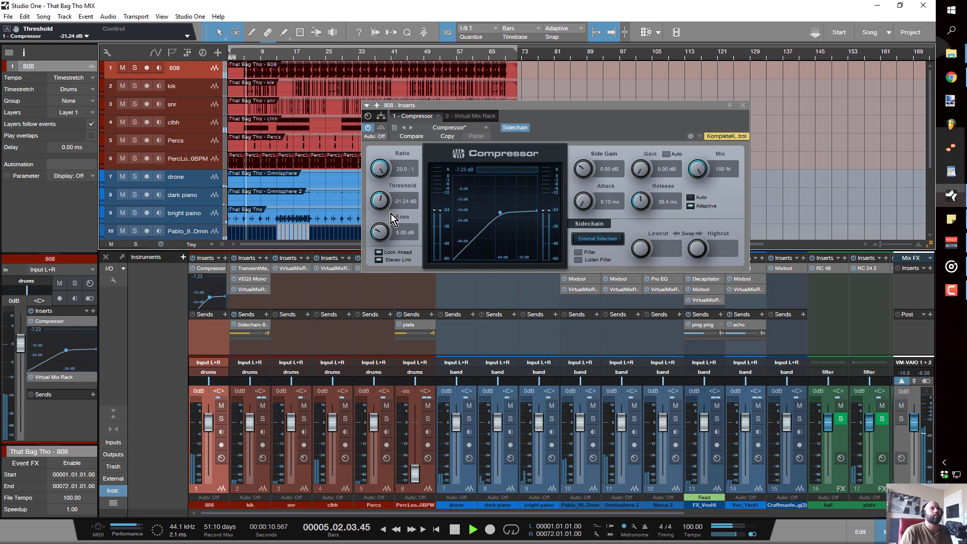
drag(385, 205, 385, 207)
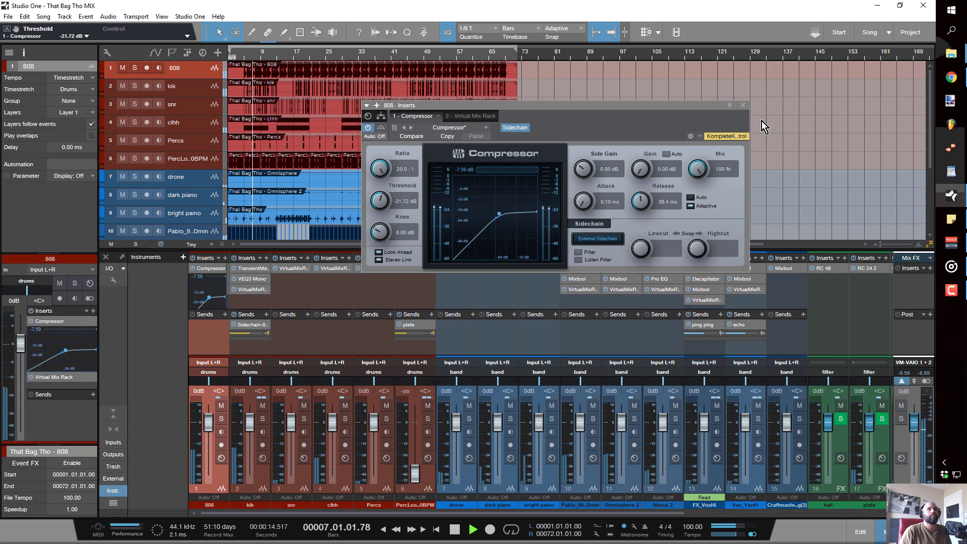
click(745, 104)
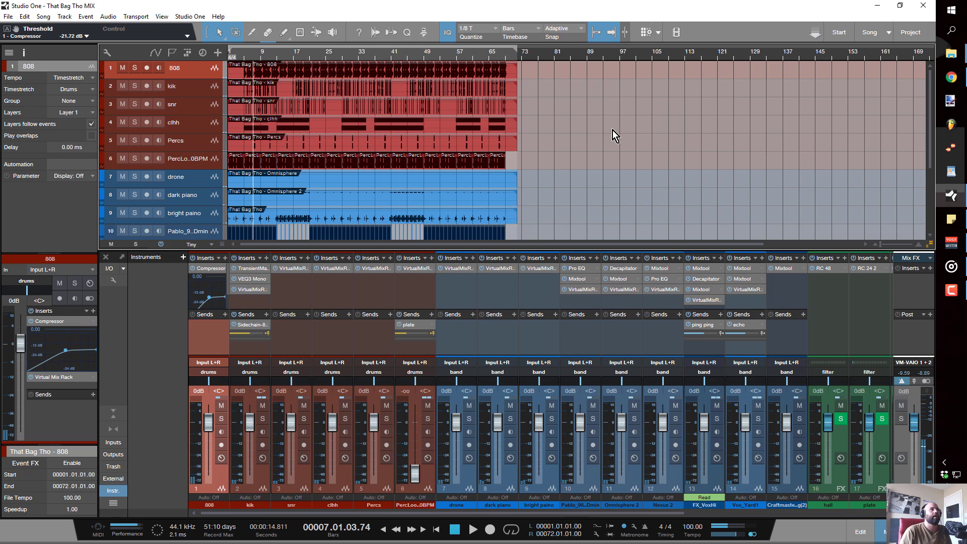
Step: Open the dark piano channel's Virtual Mix Rack and raise the Virtual Channel input to about +9.8 dB
click(202, 90)
click(198, 178)
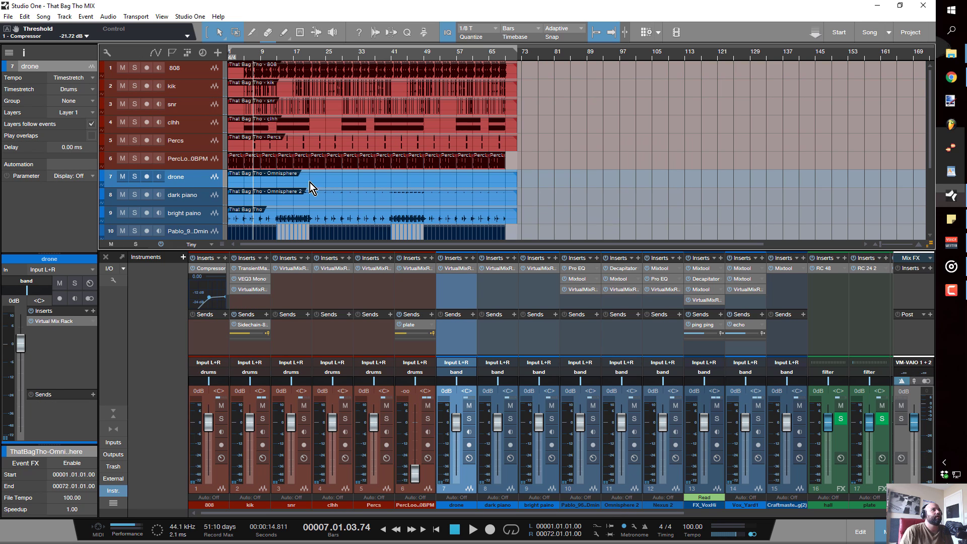
click(203, 198)
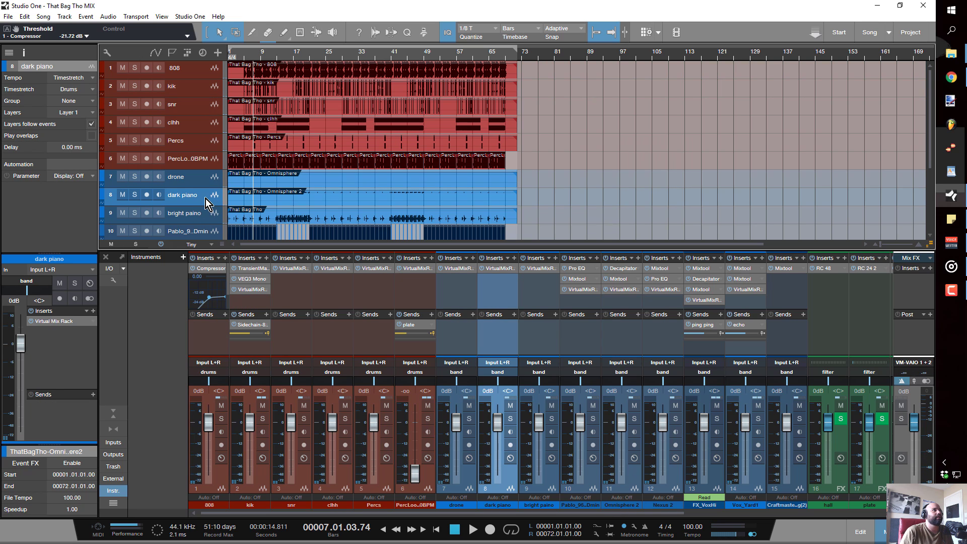
click(500, 268)
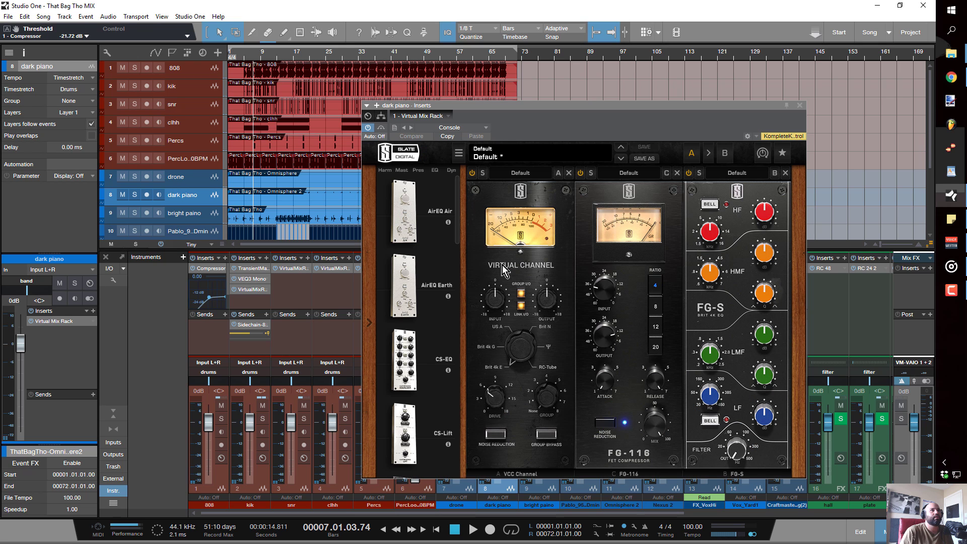
drag(501, 308, 500, 286)
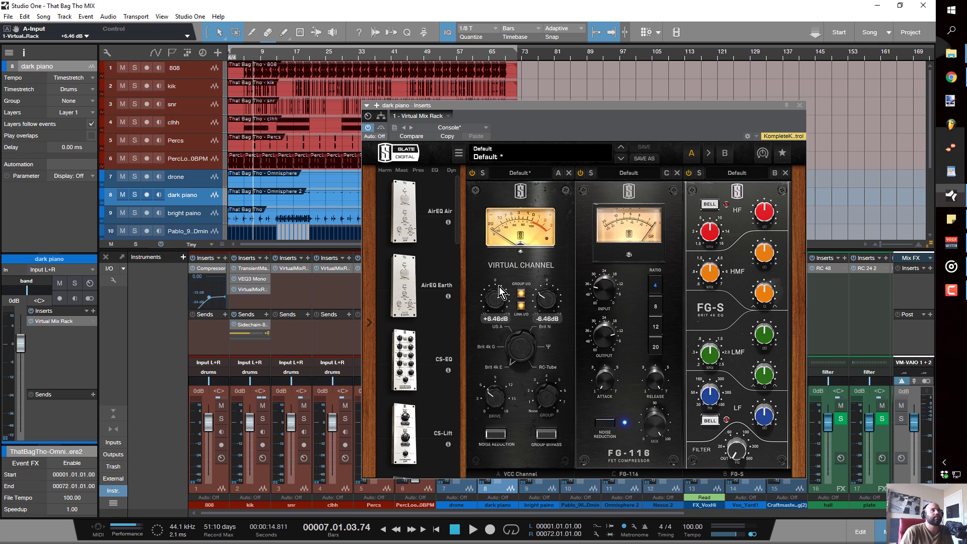
Step: Solo the dark piano, play it from bar 9, and set both the Virtual Channel's input and drive to 18 dB
scroll(279, 146, down, 3)
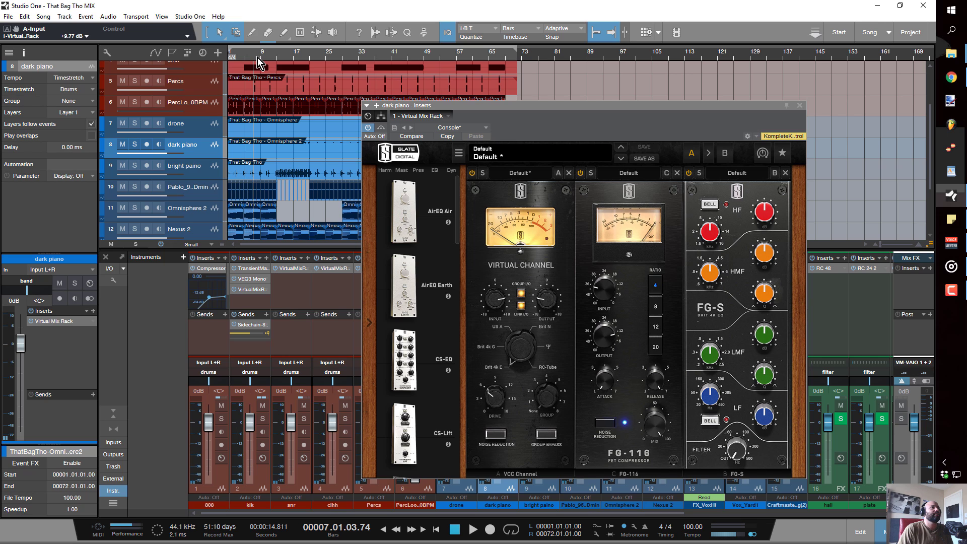
click(262, 57)
click(133, 145)
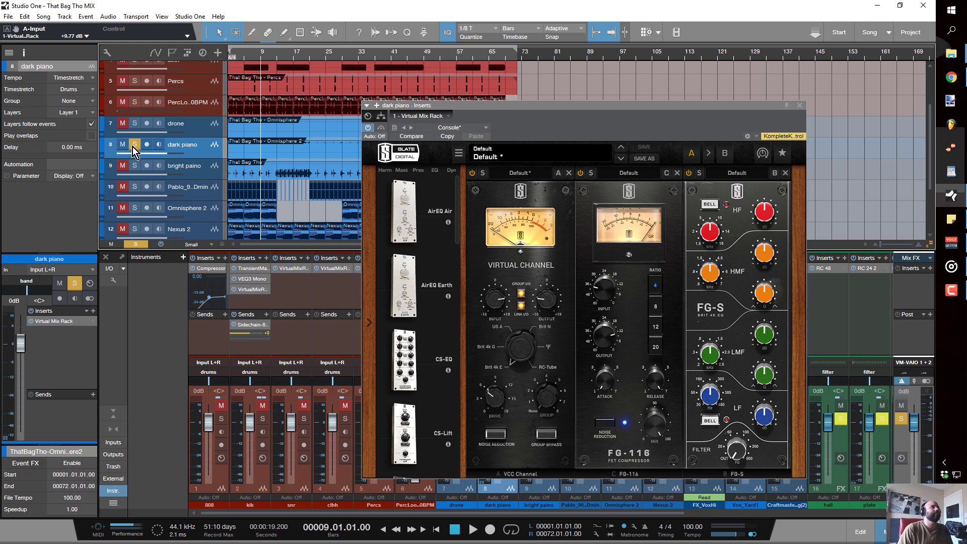
key(space)
drag(496, 309, 499, 276)
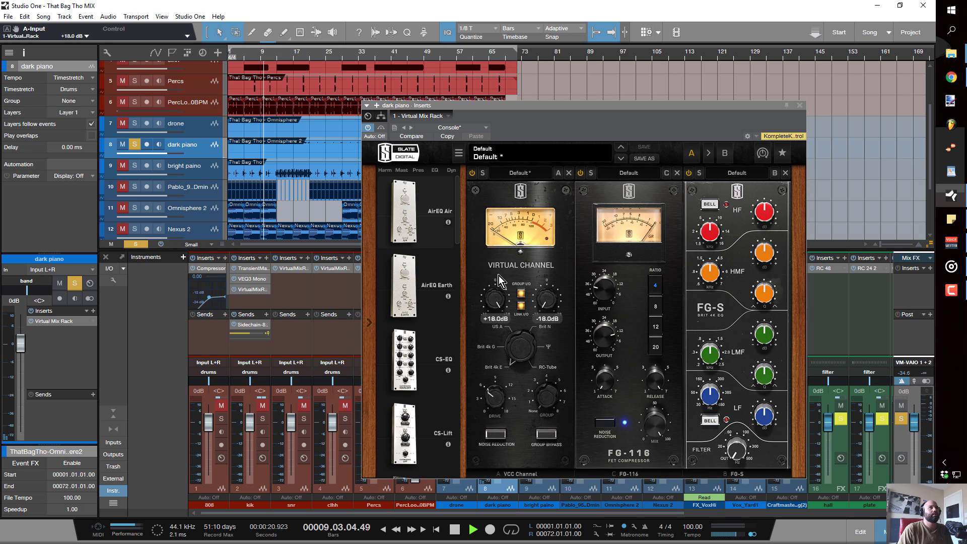
drag(497, 402, 505, 281)
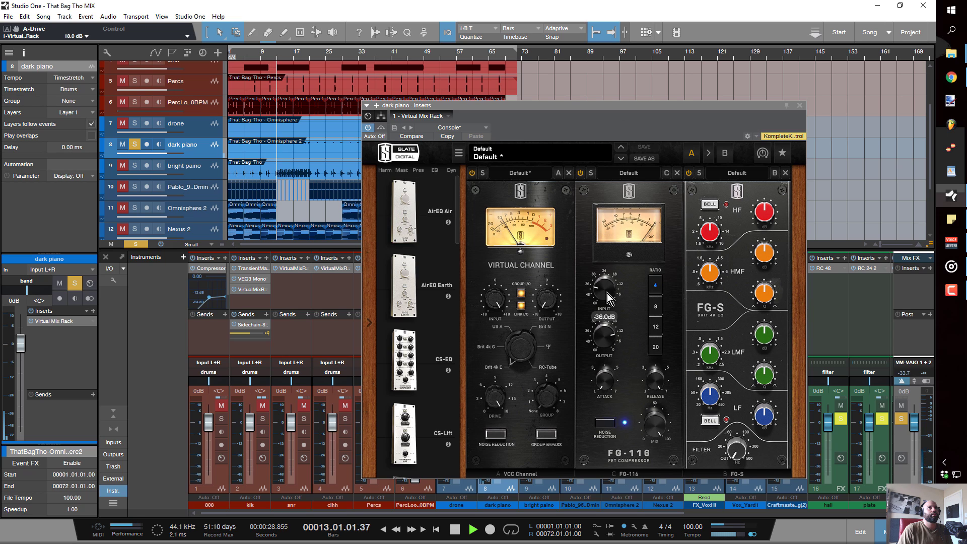
key(space)
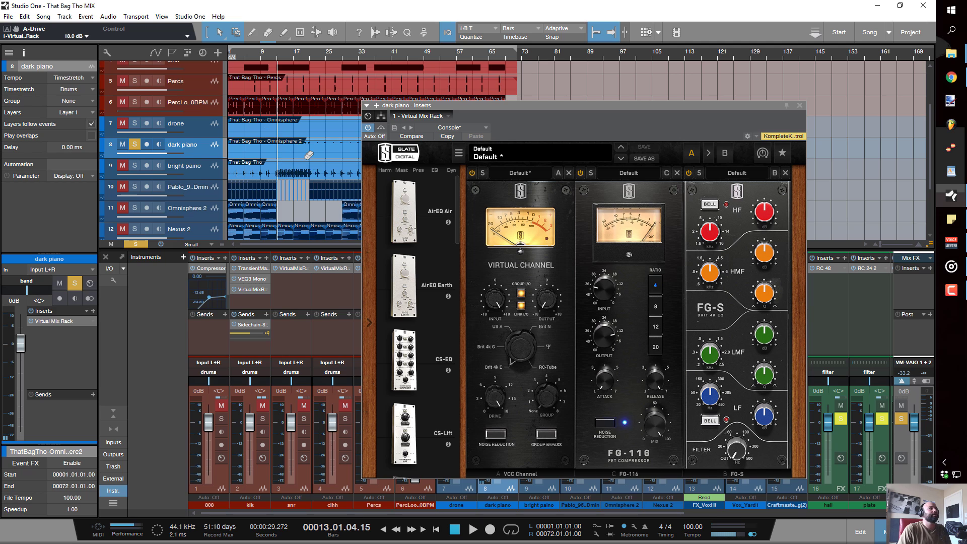
Step: Enlarge the track height, play the soloed dark piano from about bar 5, and raise the FG-116 compressor's input
key(shift+e)
key(shift+e)
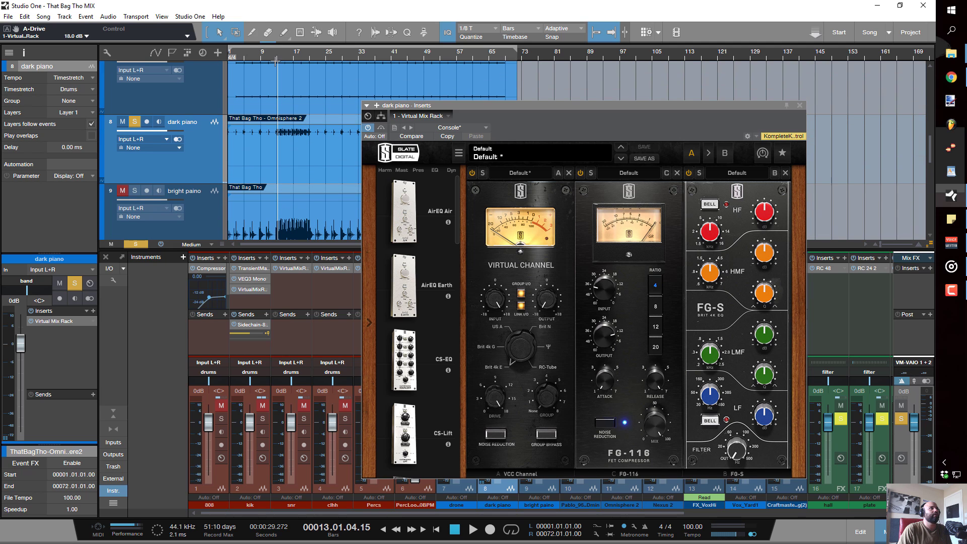
click(245, 59)
key(space)
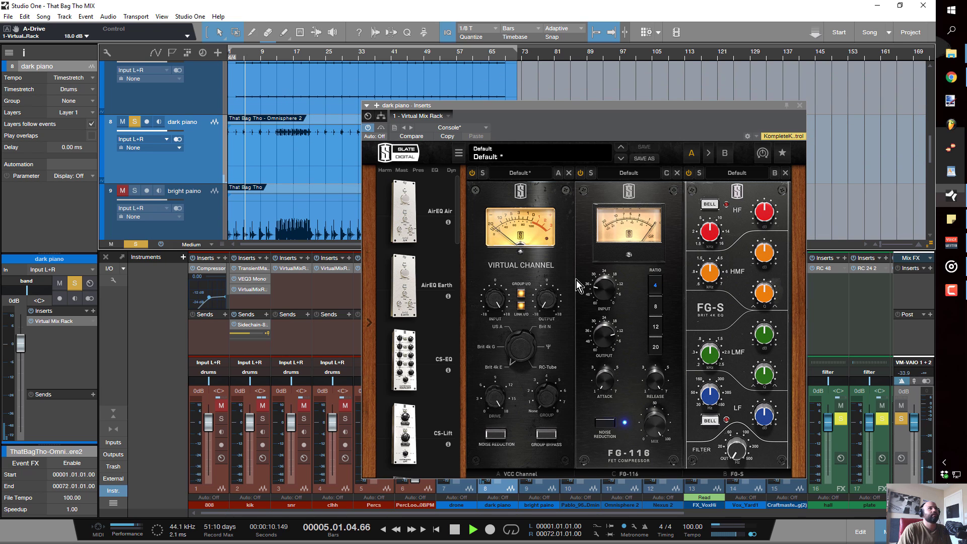
click(607, 292)
drag(608, 274, 607, 209)
Step: Unlink the Virtual Channel's input and output on the dark piano and set its output to -10.3 dB
click(523, 295)
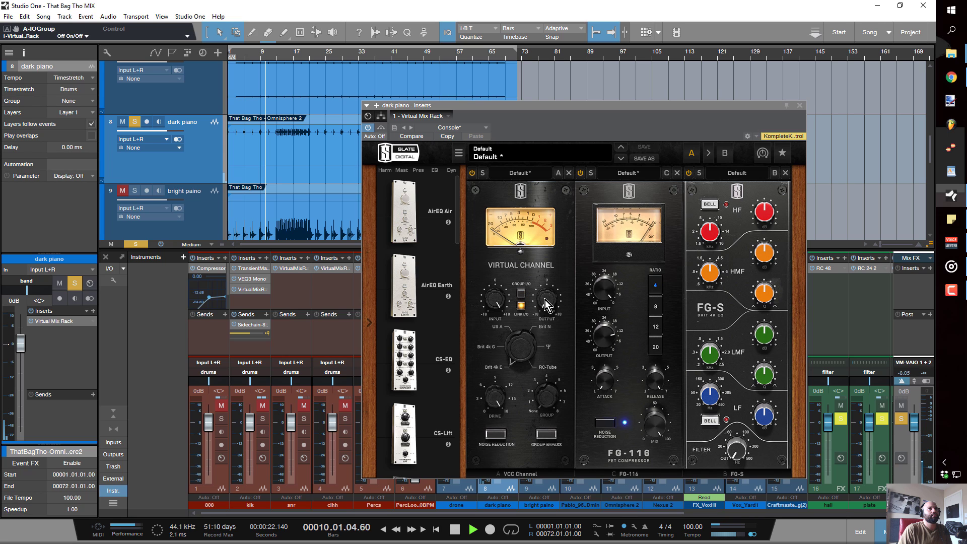
click(522, 294)
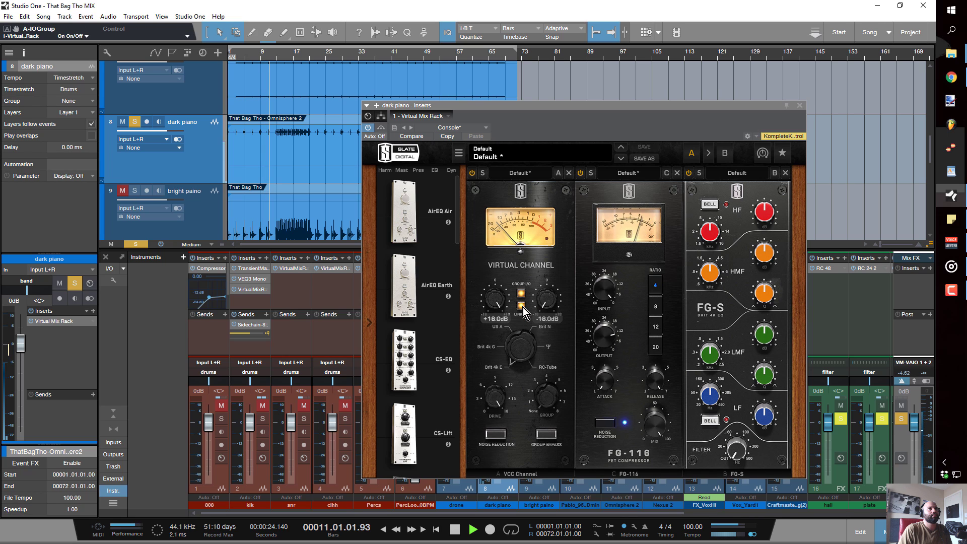
drag(543, 302, 543, 279)
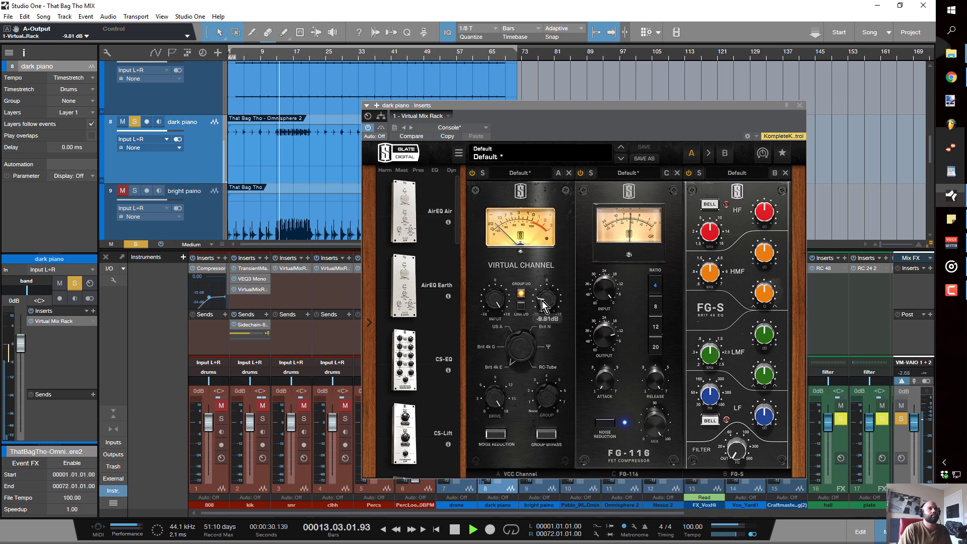
scroll(544, 298, down, 1)
scroll(543, 305, down, 15)
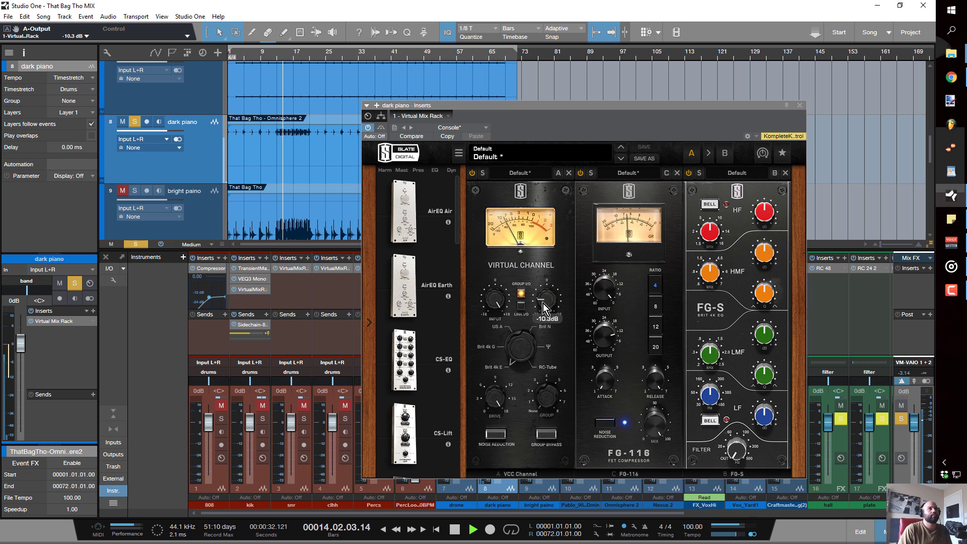
Step: Set the dark piano's FG-116 release to 4.43 and its output to -22.5 dB
scroll(544, 312, down, 4)
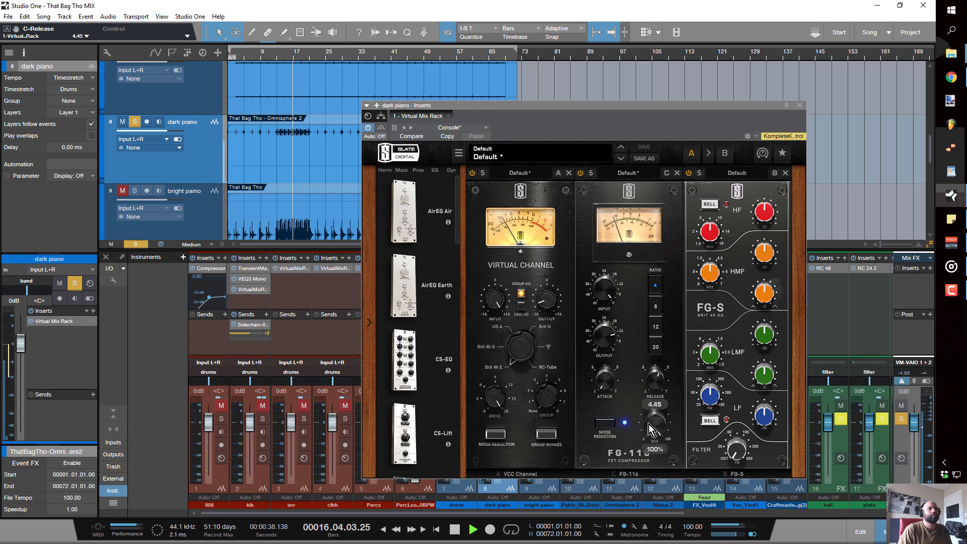
scroll(649, 424, down, 1)
scroll(649, 425, down, 2)
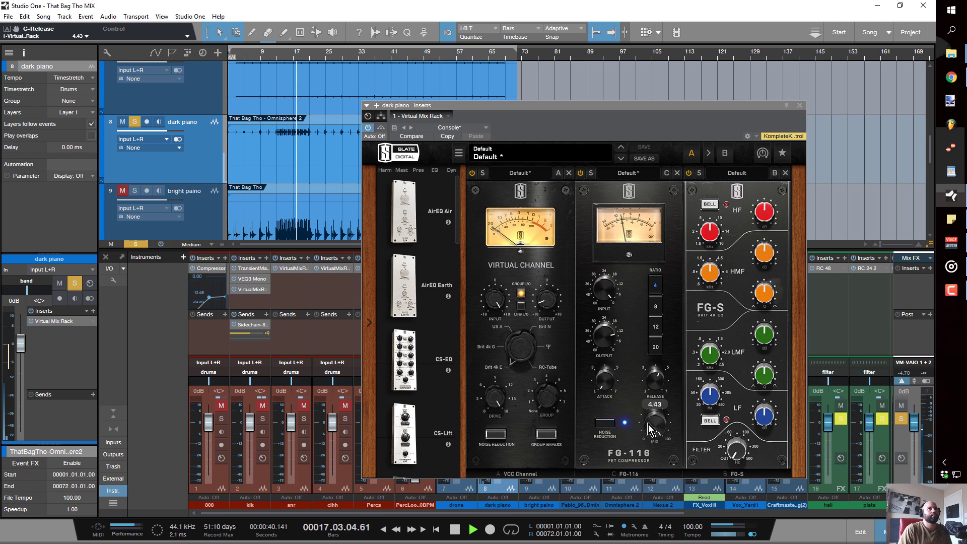
scroll(612, 352, down, 2)
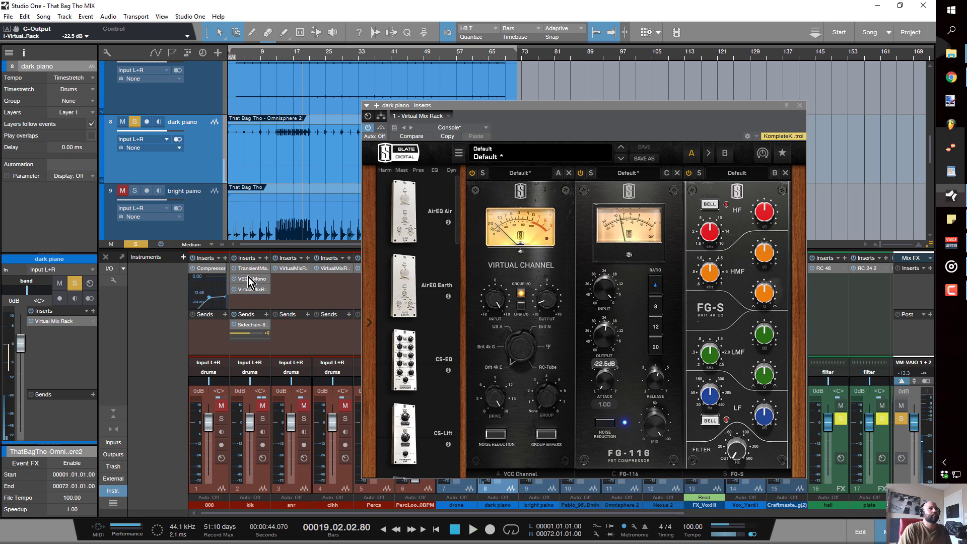
Step: Unsolo the dark piano, play the full mix from about bar 12, and lower the FG-116 output to about -34 dB
click(135, 122)
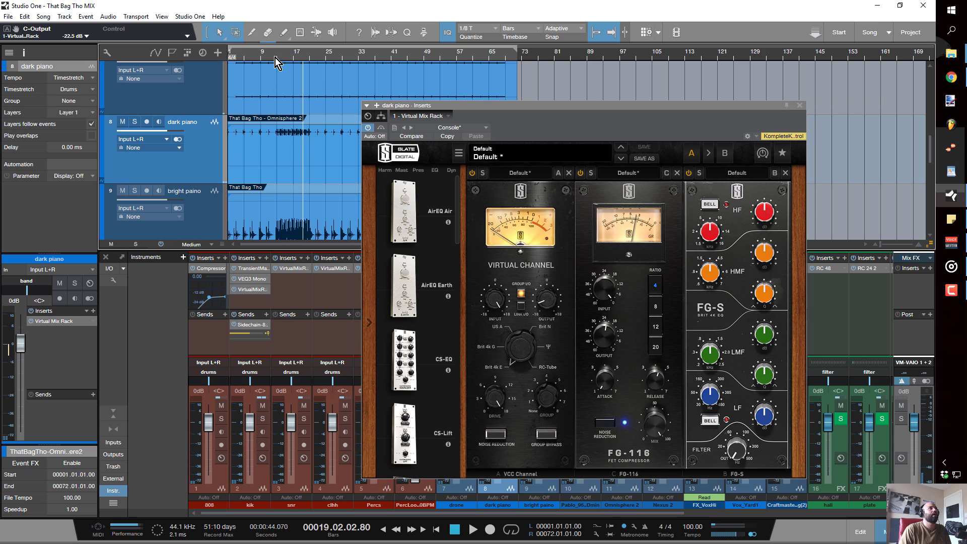
click(274, 78)
key(space)
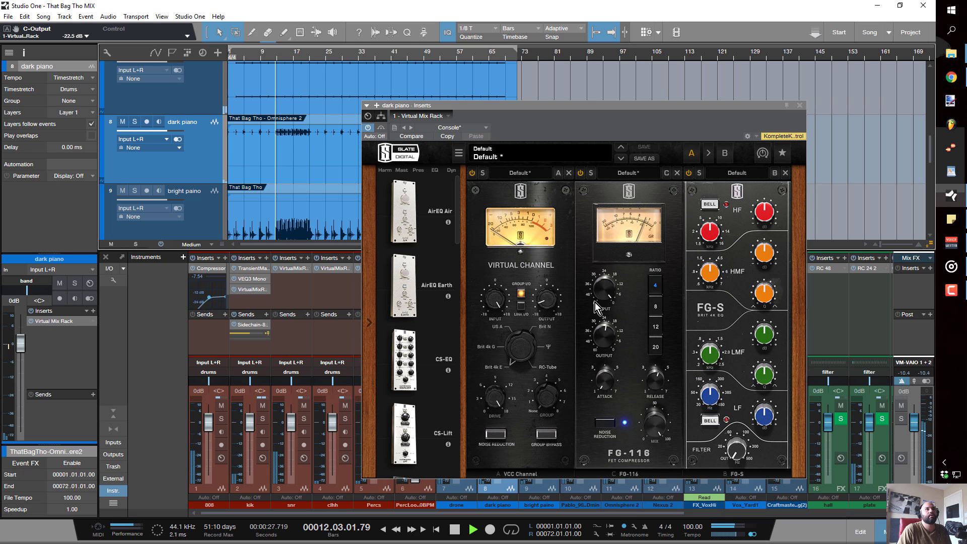
mouse_move(612, 301)
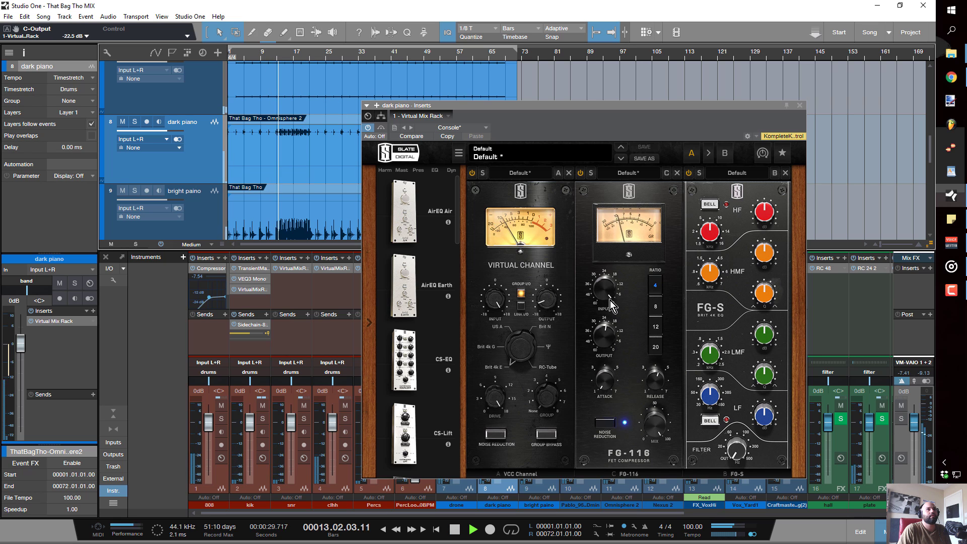
drag(611, 339, 612, 353)
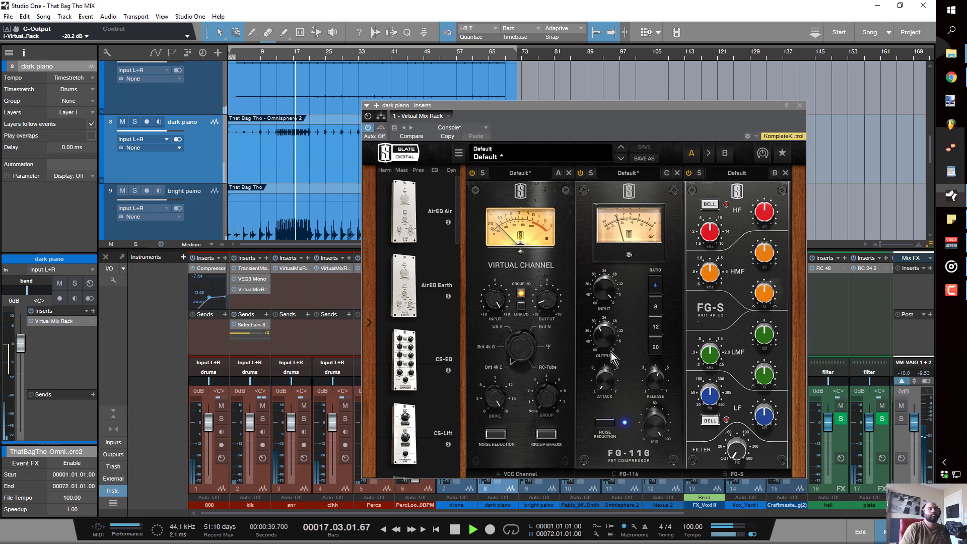
scroll(606, 342, down, 3)
scroll(607, 343, down, 2)
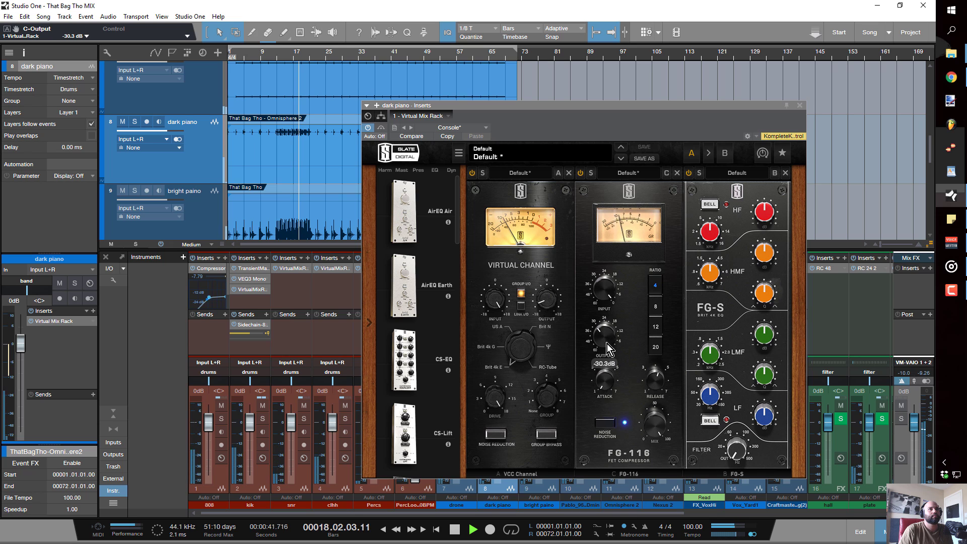
drag(607, 345, 605, 357)
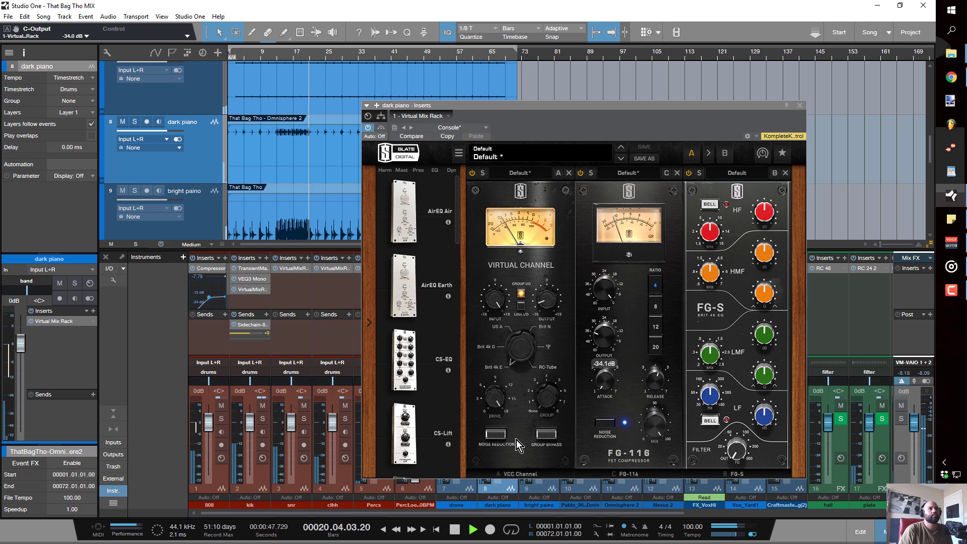
key(space)
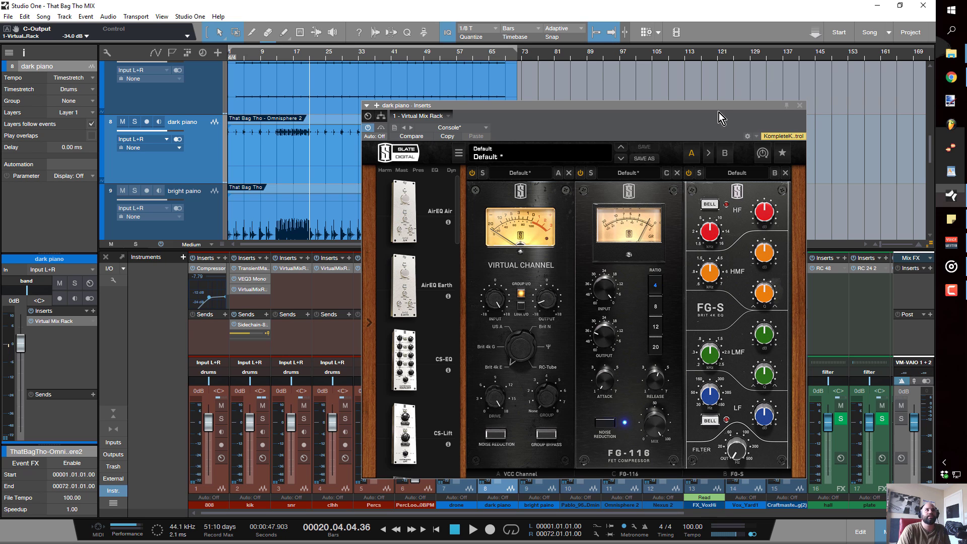
Step: Move the dark piano's Virtual Mix Rack aside and switch the Virtual Channel's noise reduction off
drag(715, 113, 833, 74)
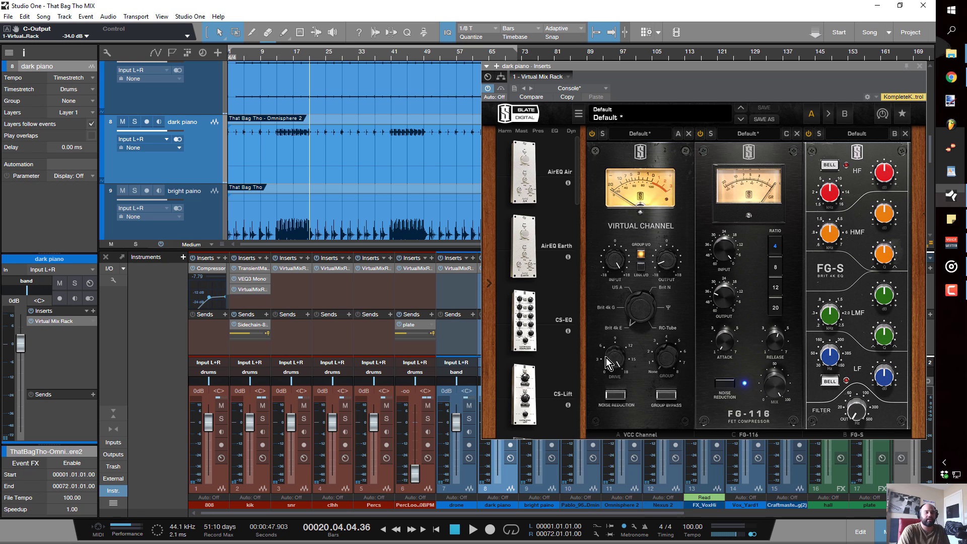
mouse_move(606, 357)
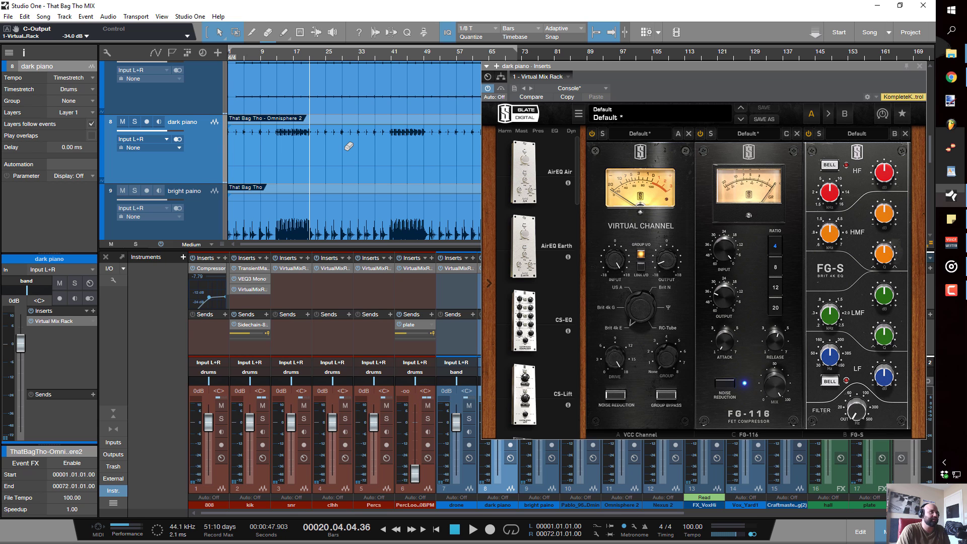
scroll(349, 151, down, 4)
scroll(348, 146, down, 1)
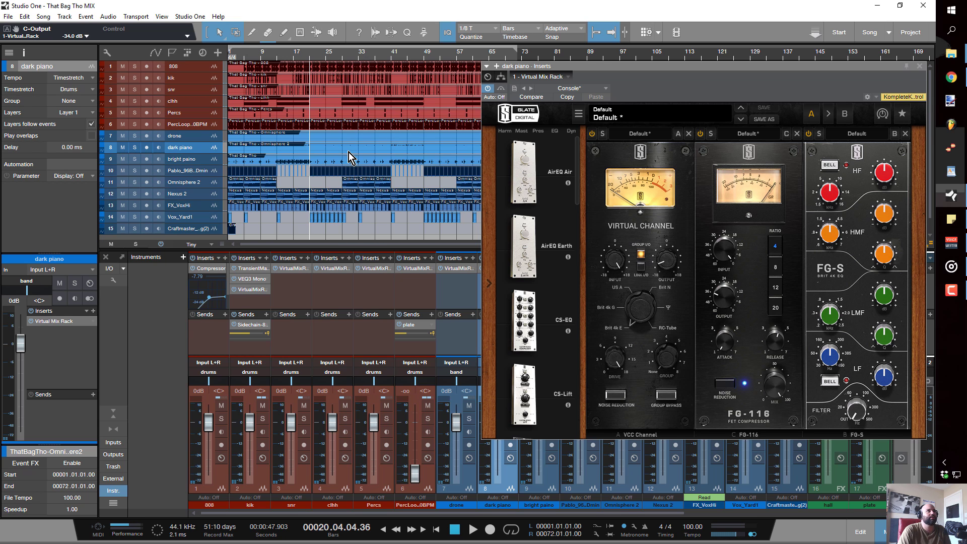
scroll(348, 152, up, 2)
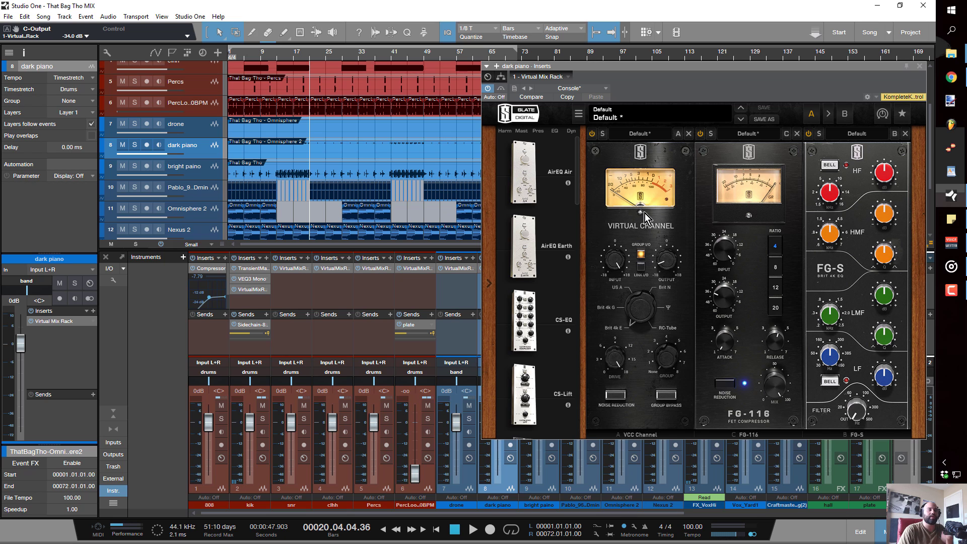
click(613, 395)
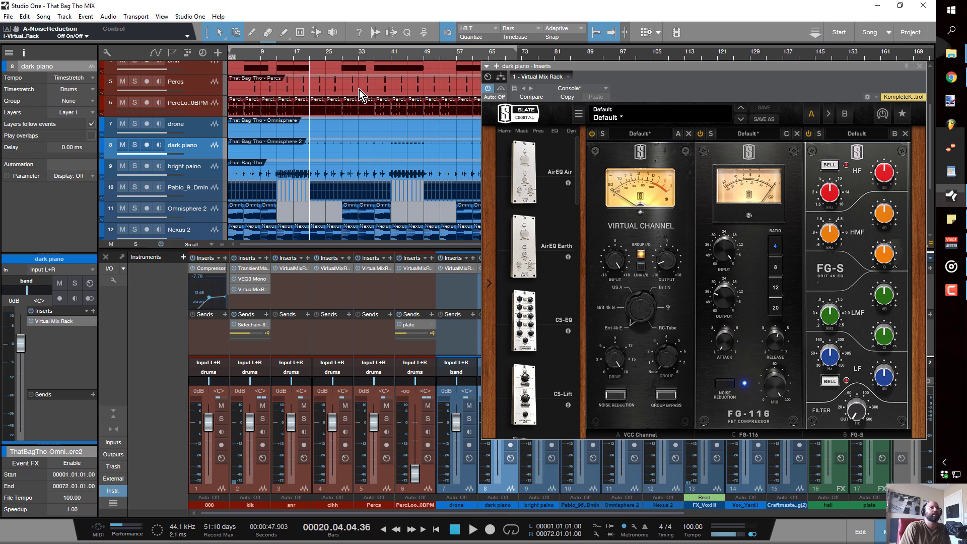
Step: Shrink all tracks to the Overview height and close the dark piano's Virtual Mix Rack
drag(591, 73, 549, 107)
scroll(302, 173, down, 3)
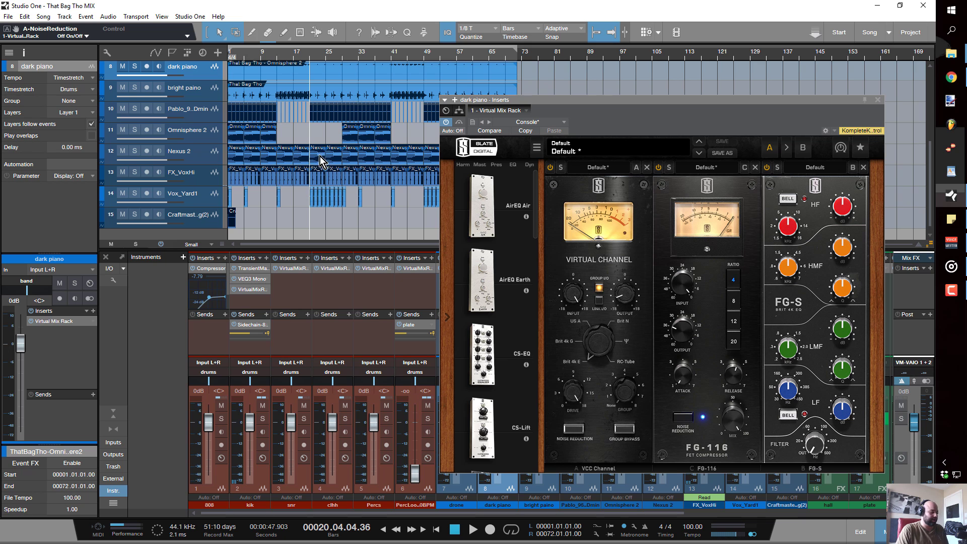
key(shift+w)
key(shift+w)
key(shift+w)
key(shift+w)
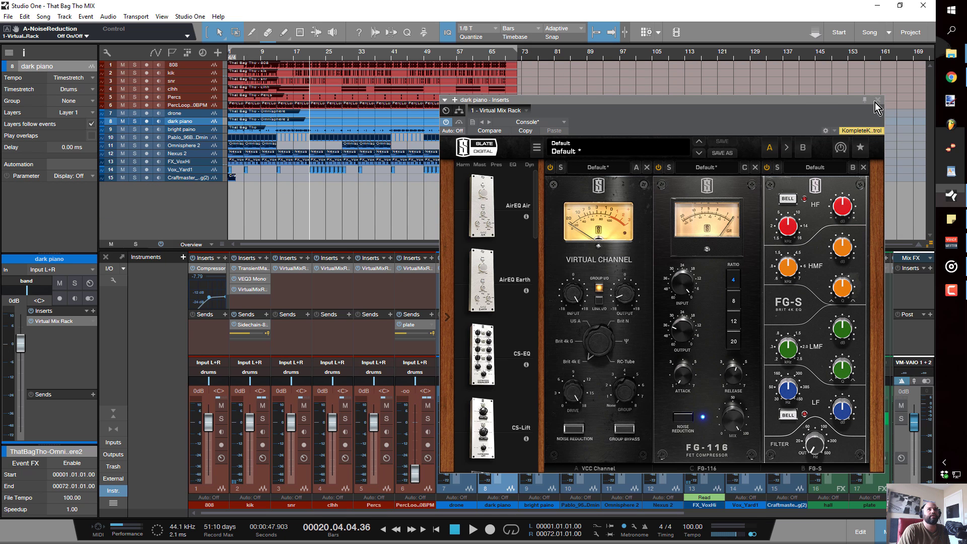
click(877, 100)
Step: Enlarge the console to examine the MIXbus inserts and browse the available Slate Digital plug-ins, and reduce the console's height
drag(566, 514, 769, 511)
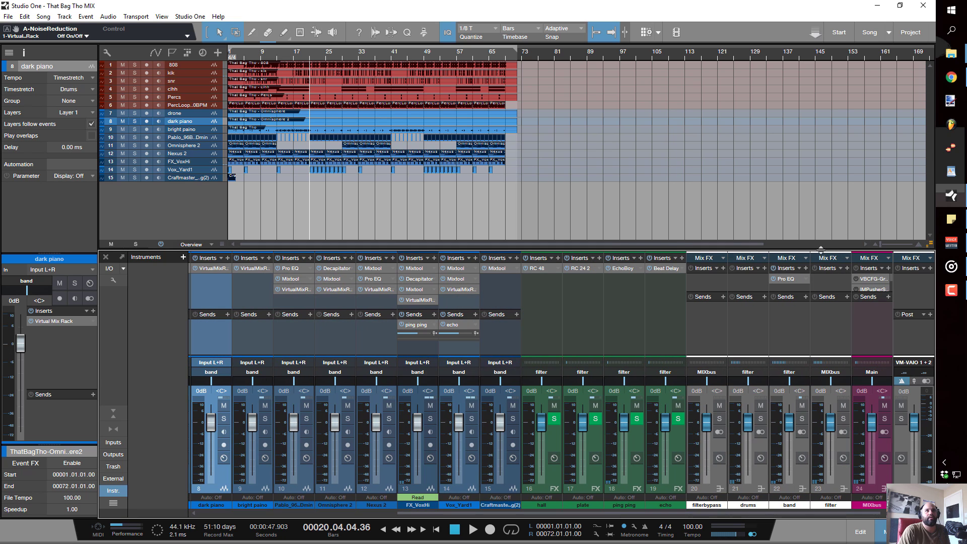
drag(821, 249, 829, 99)
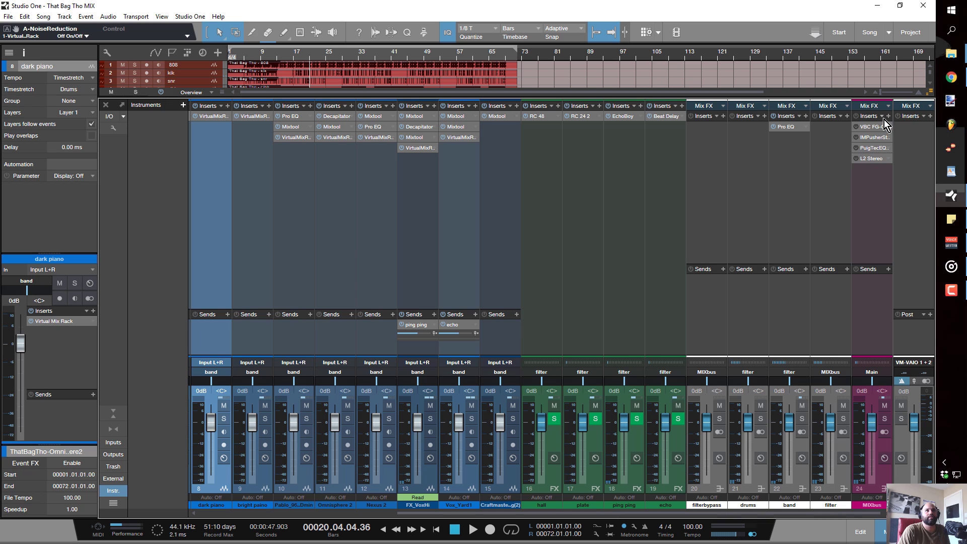
click(889, 116)
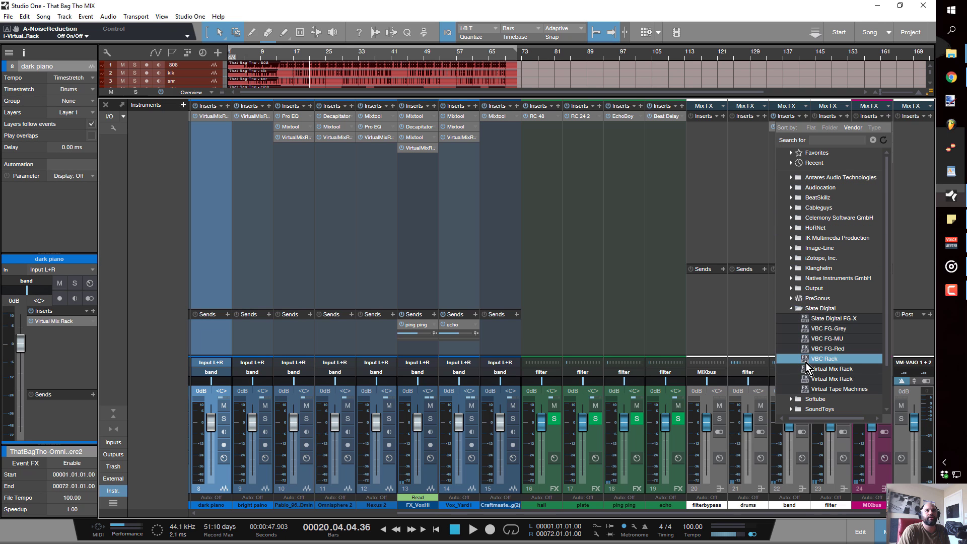
click(729, 220)
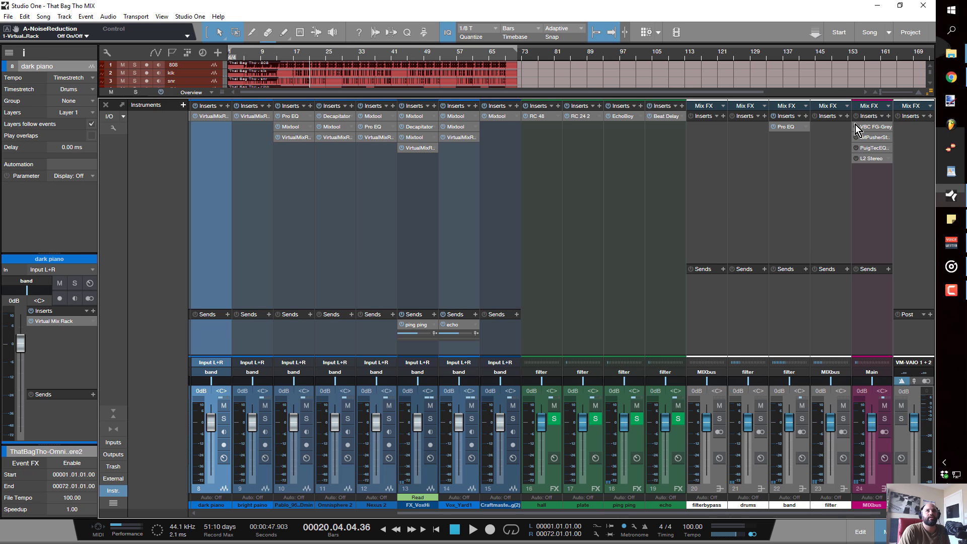
click(886, 117)
click(721, 187)
drag(739, 94, 724, 306)
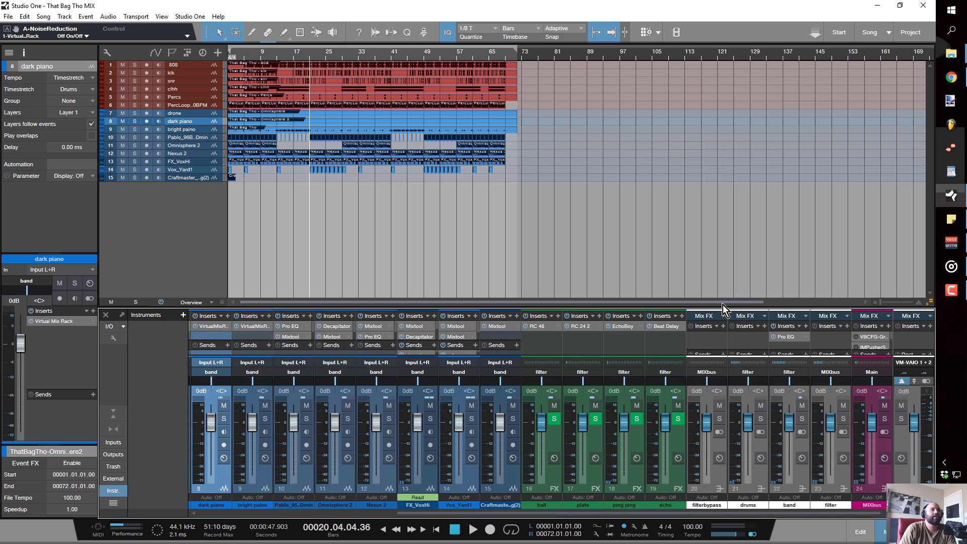
drag(589, 306, 585, 226)
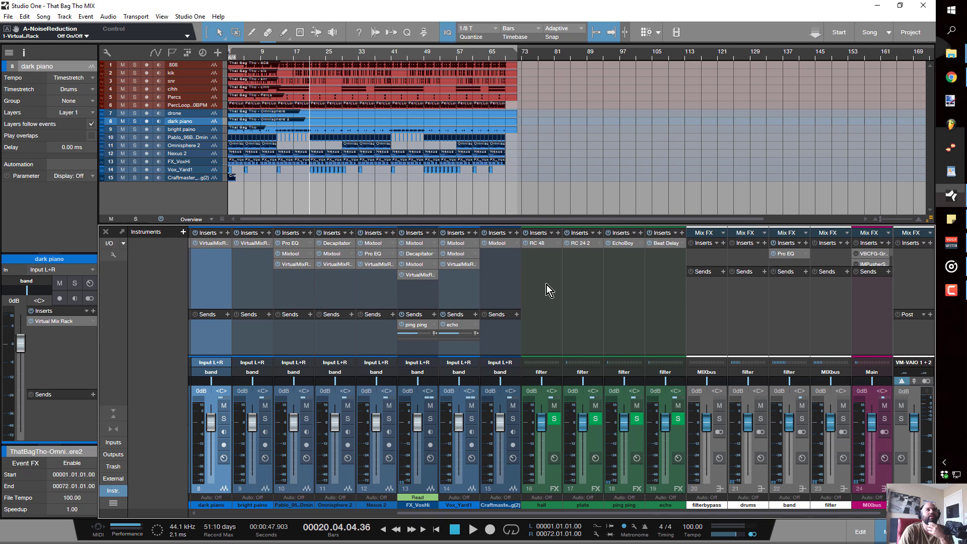
Step: Inspect the Virtual Mix Rack on the FX_VoxHi channel, close it, and return to the drum channels in the console
click(420, 275)
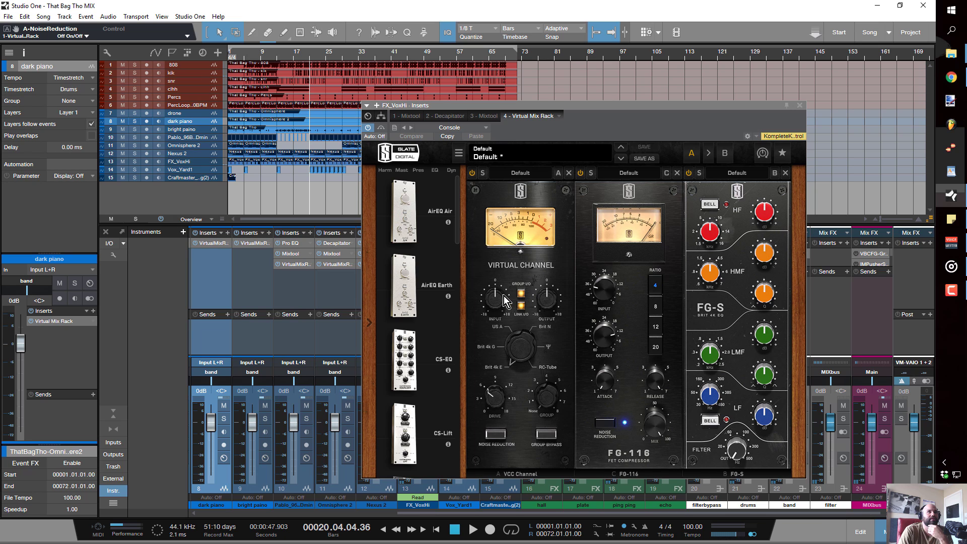
click(801, 106)
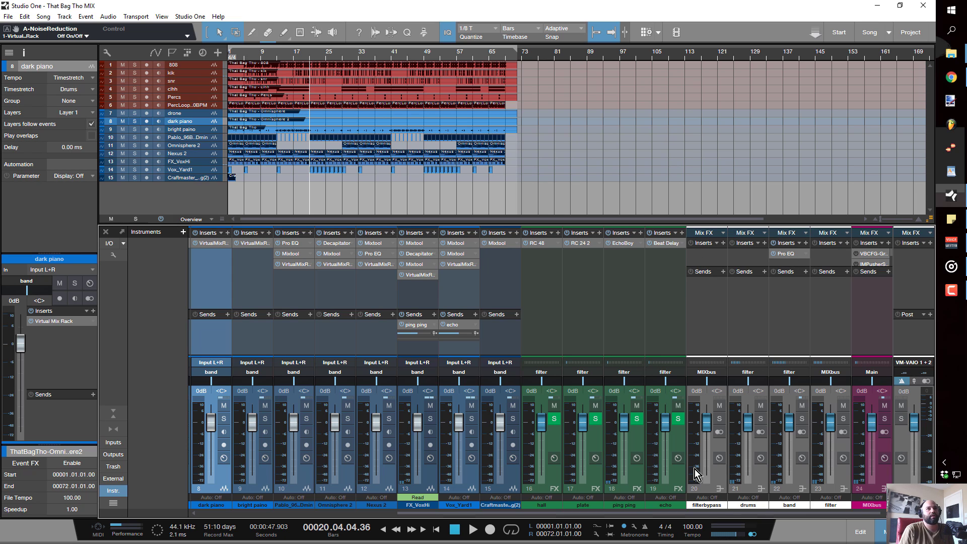
drag(527, 514, 826, 513)
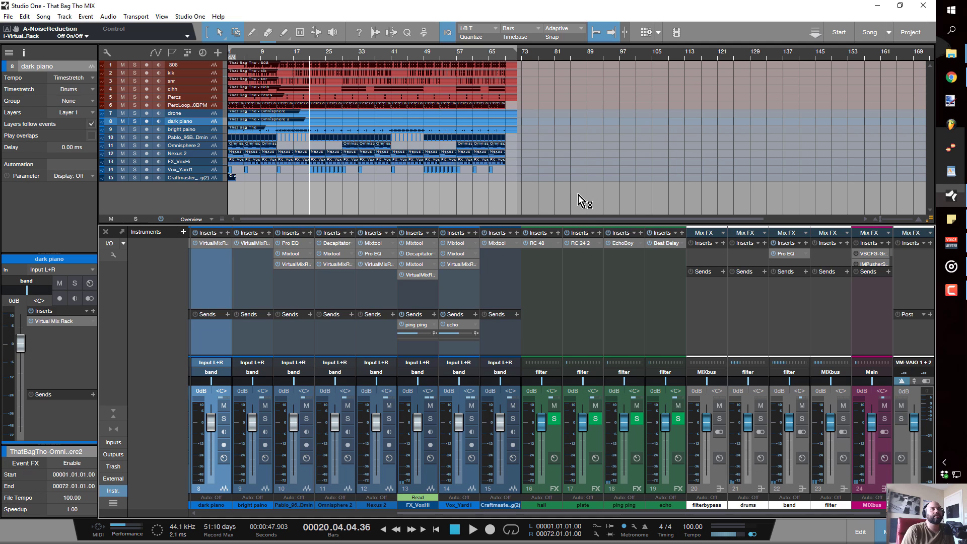
drag(573, 515, 301, 515)
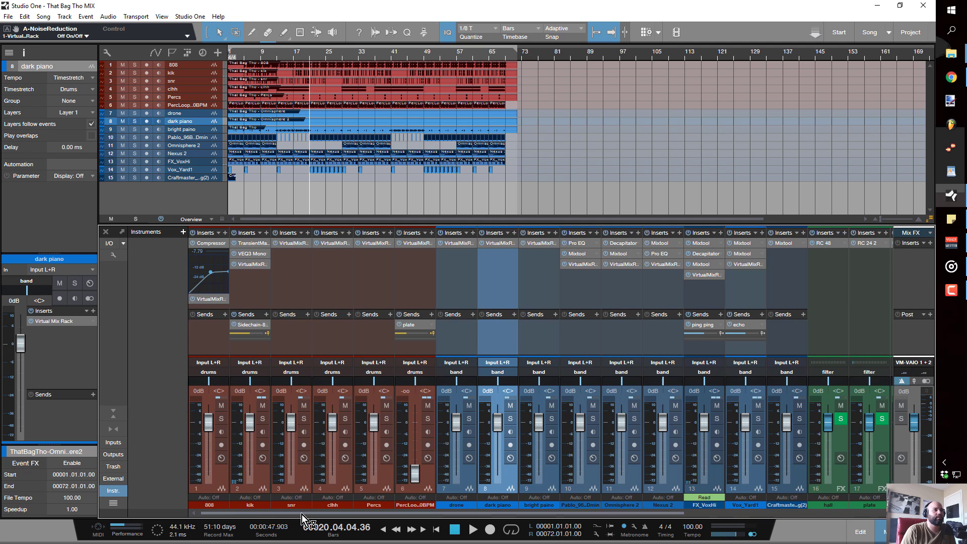